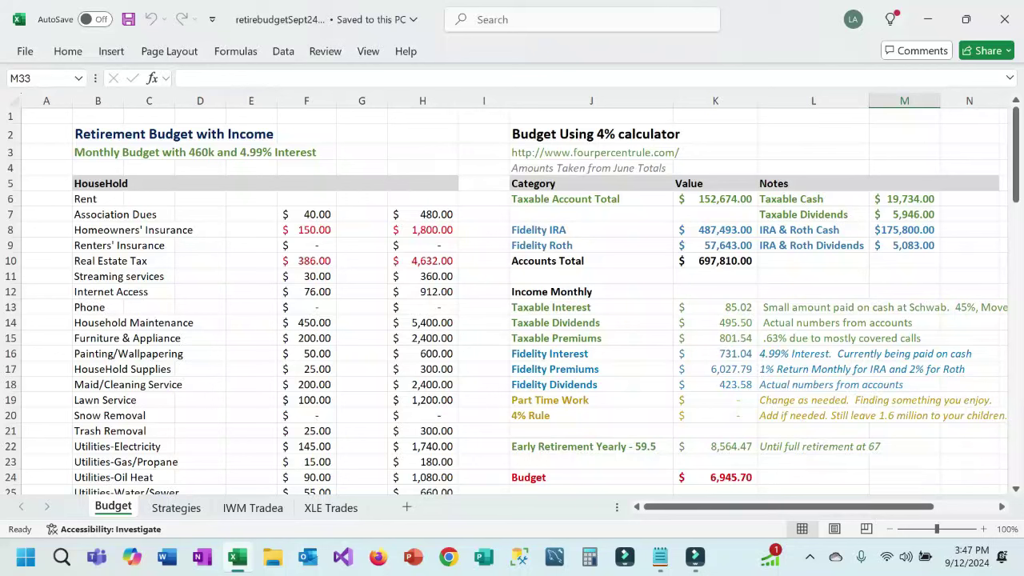
- Examine the monthly and annual amounts for Association Dues, the Mortgage & Credit Union Loan and Car Insurance on the Budget sheet
{"action": "left_click", "coordinate": [306, 214]}
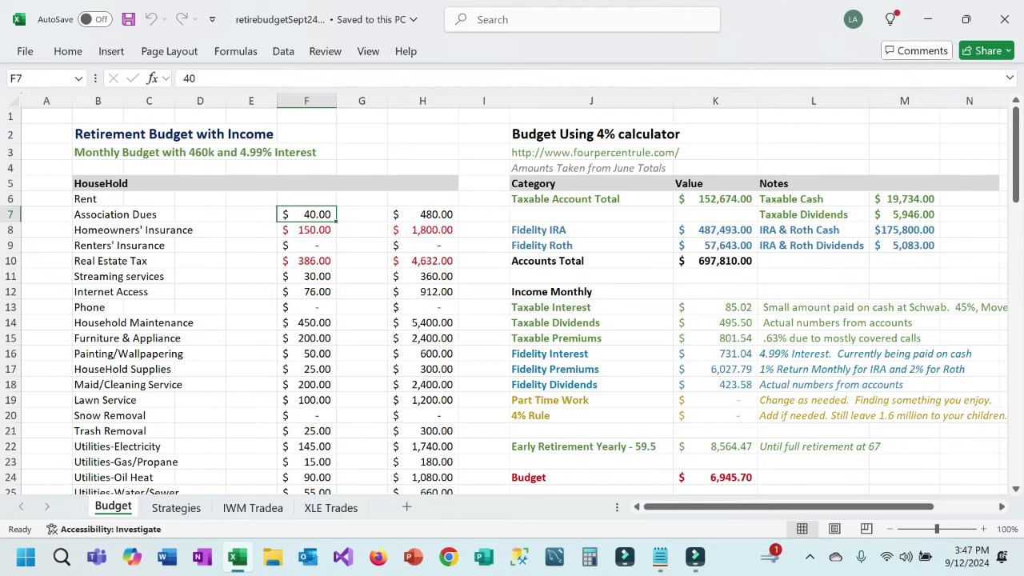
{"action": "left_click", "coordinate": [423, 215]}
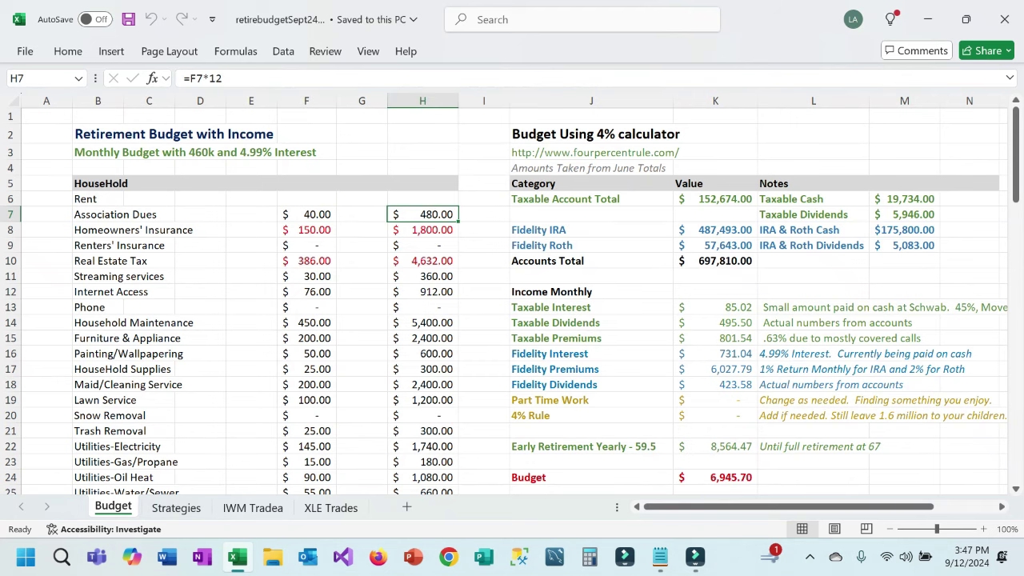
{"action": "scroll", "coordinate": [512, 300], "scroll_direction": "down", "scroll_amount": 8}
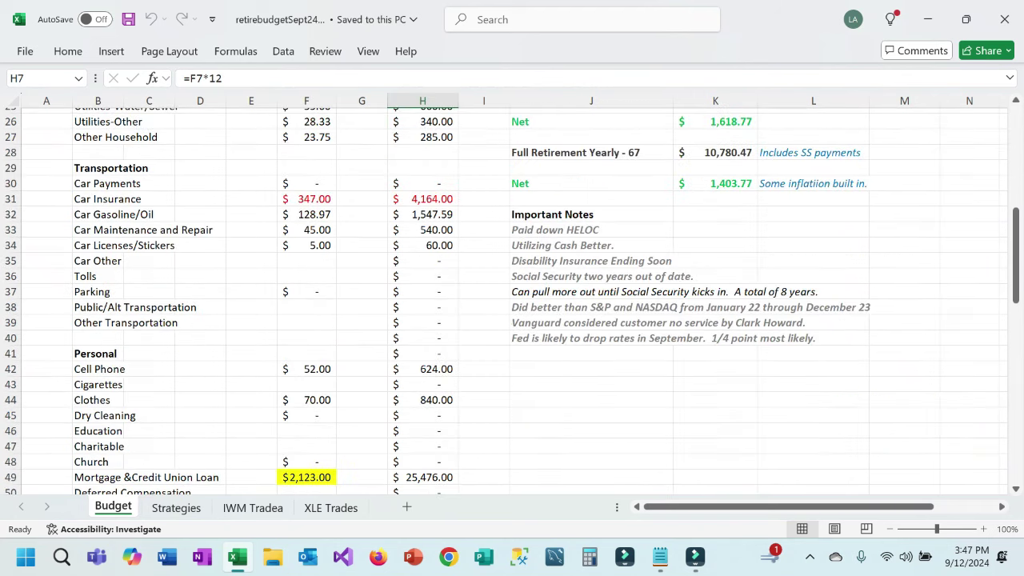
{"action": "scroll", "coordinate": [512, 300], "scroll_direction": "down", "scroll_amount": 2}
{"action": "left_click", "coordinate": [306, 400]}
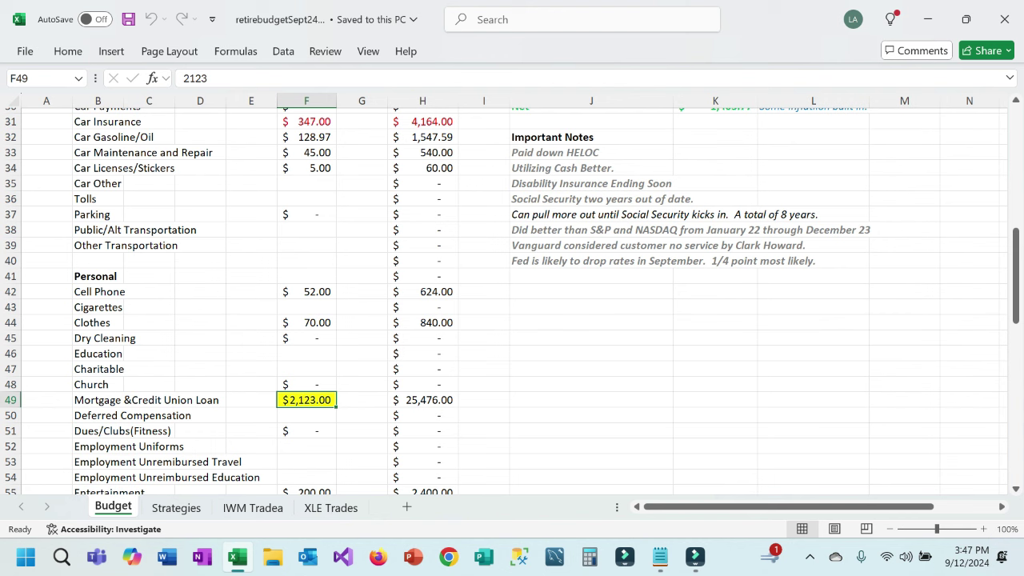
{"action": "left_click", "coordinate": [423, 400]}
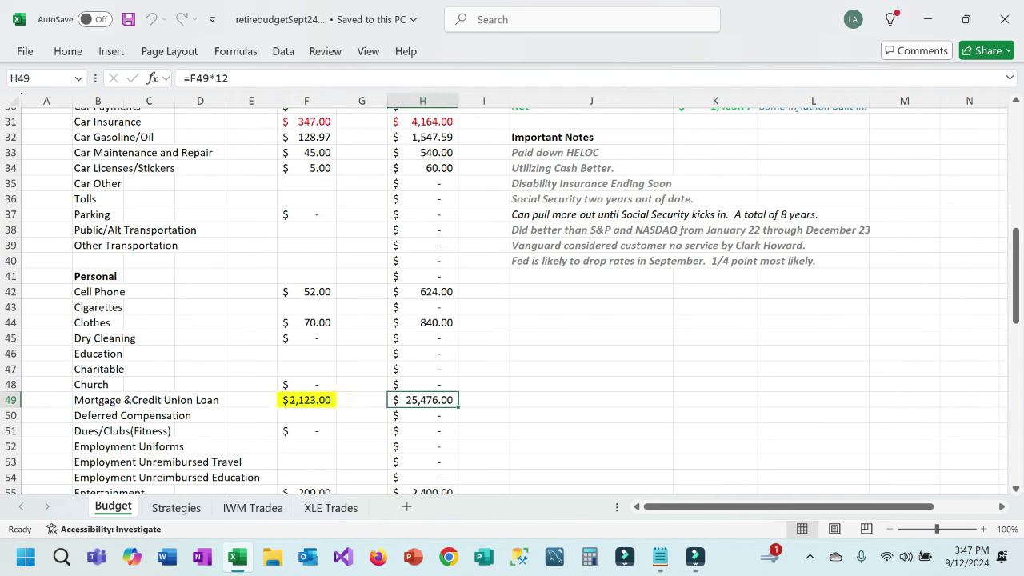
{"action": "left_click", "coordinate": [307, 122]}
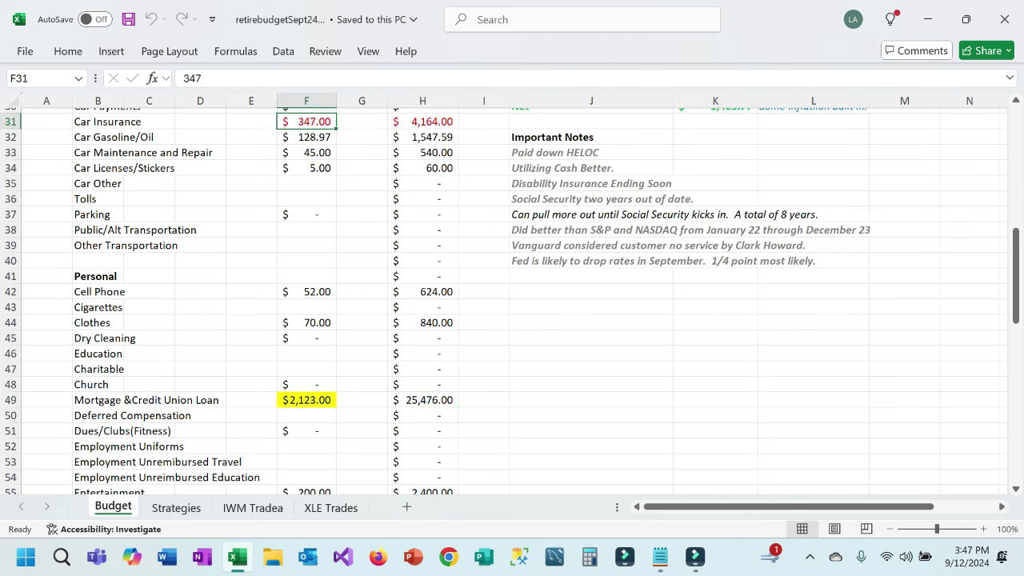
{"action": "scroll", "coordinate": [512, 296], "scroll_direction": "up", "scroll_amount": 7}
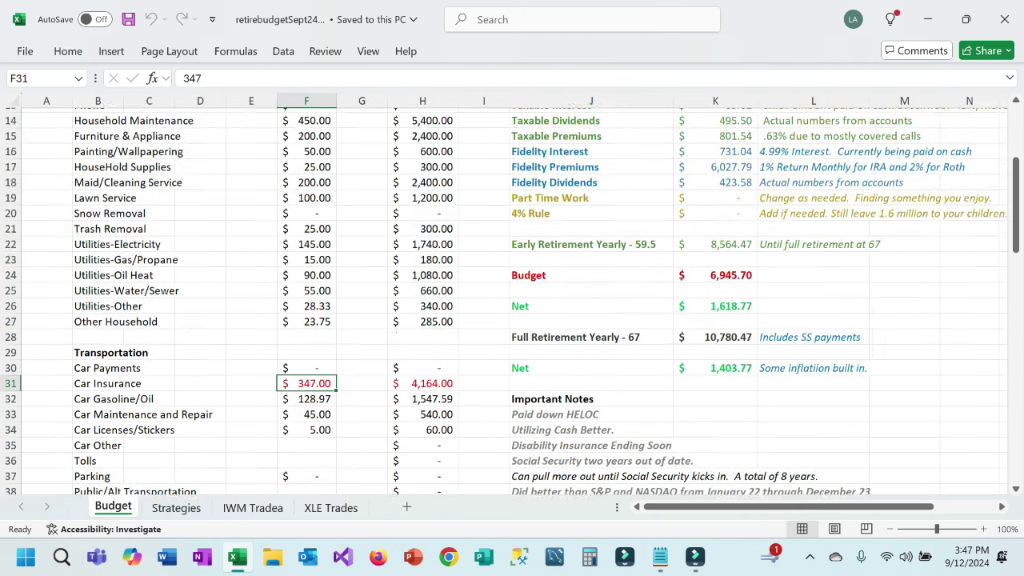
{"action": "scroll", "coordinate": [511, 296], "scroll_direction": "down", "scroll_amount": 3}
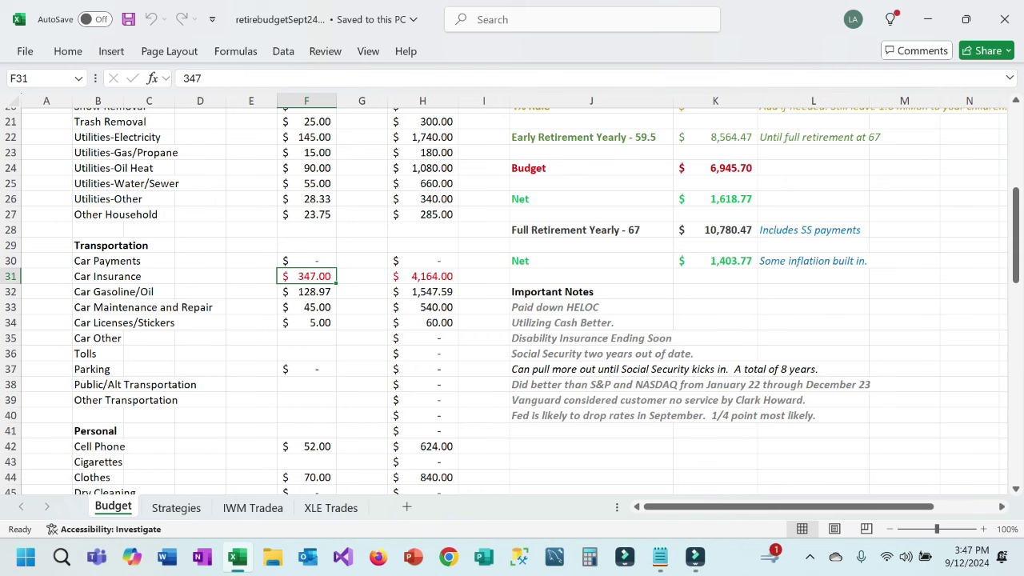
- Check the formulas behind the monthly and annual budget totals below the Health and Medical section
{"action": "scroll", "coordinate": [512, 296], "scroll_direction": "down", "scroll_amount": 8}
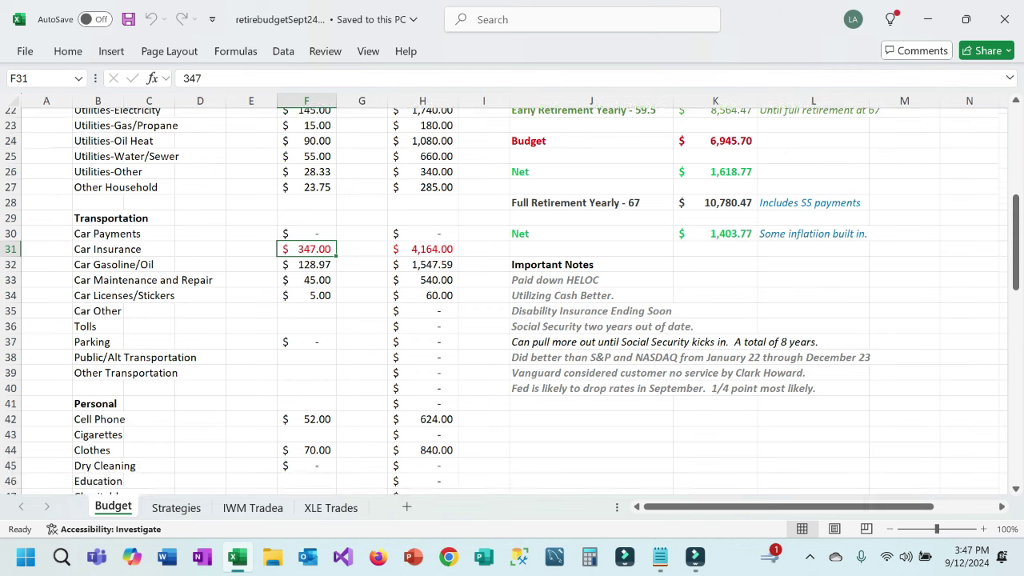
{"action": "scroll", "coordinate": [512, 296], "scroll_direction": "down", "scroll_amount": 8}
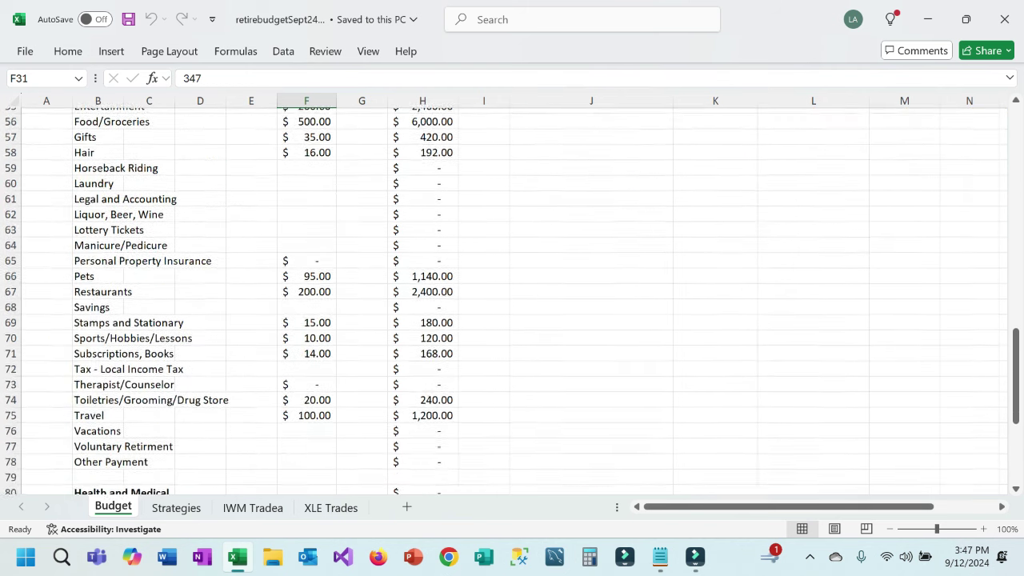
{"action": "scroll", "coordinate": [512, 296], "scroll_direction": "down", "scroll_amount": 2}
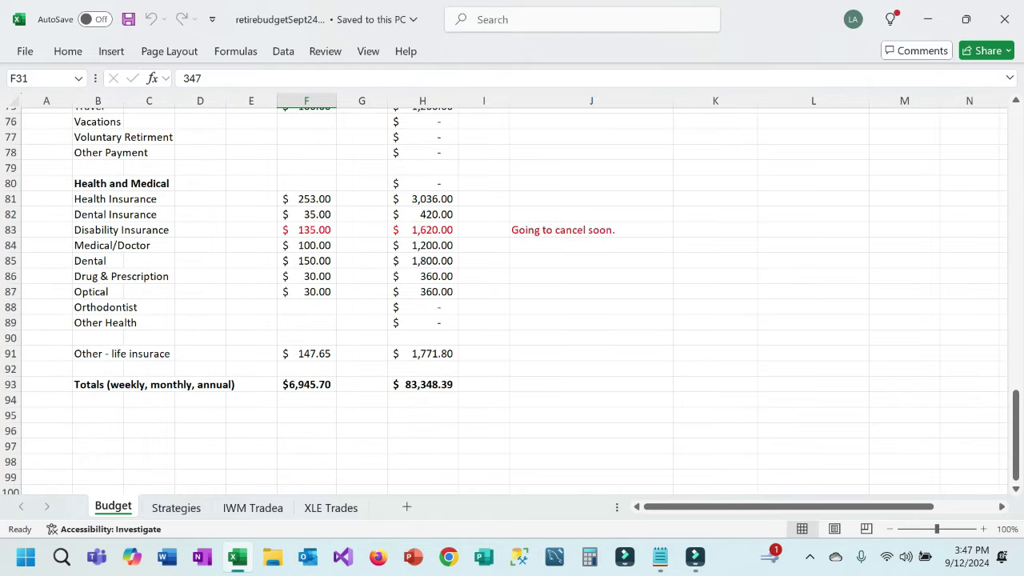
{"action": "left_click", "coordinate": [306, 385]}
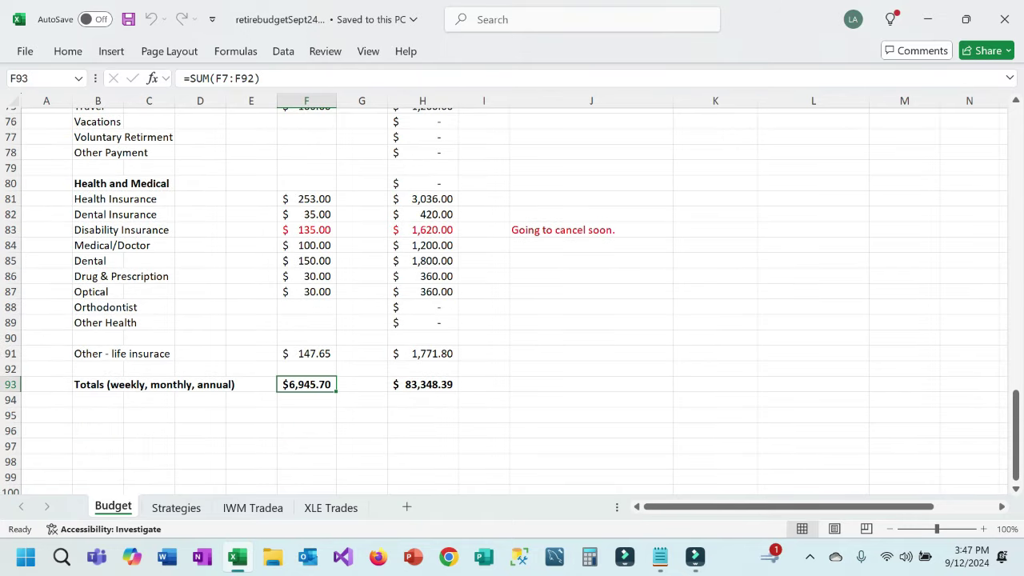
{"action": "left_click", "coordinate": [422, 384]}
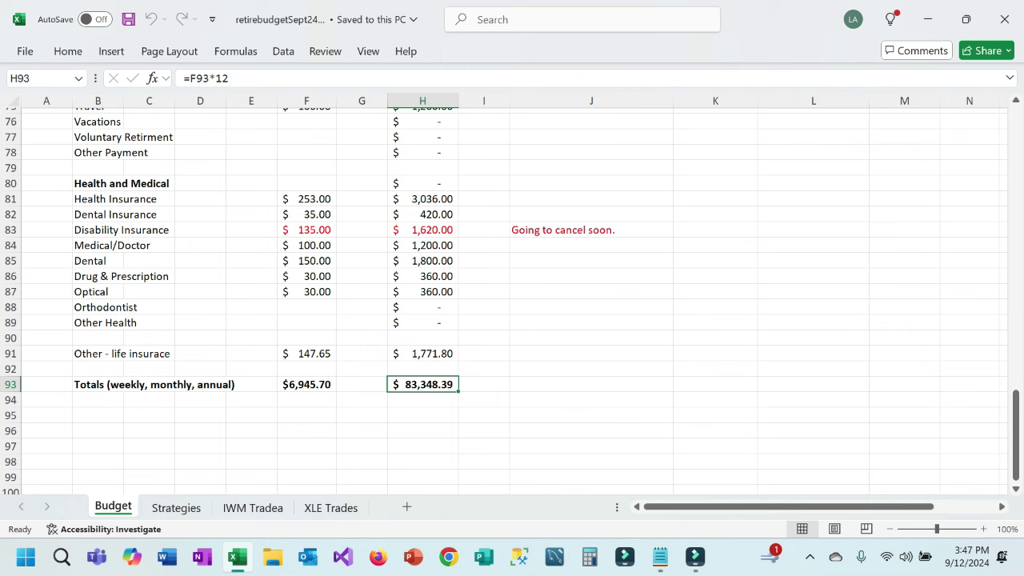
- Review the Disability Insurance costs per month and year and the monthly life insurance cost
{"action": "left_click", "coordinate": [306, 230]}
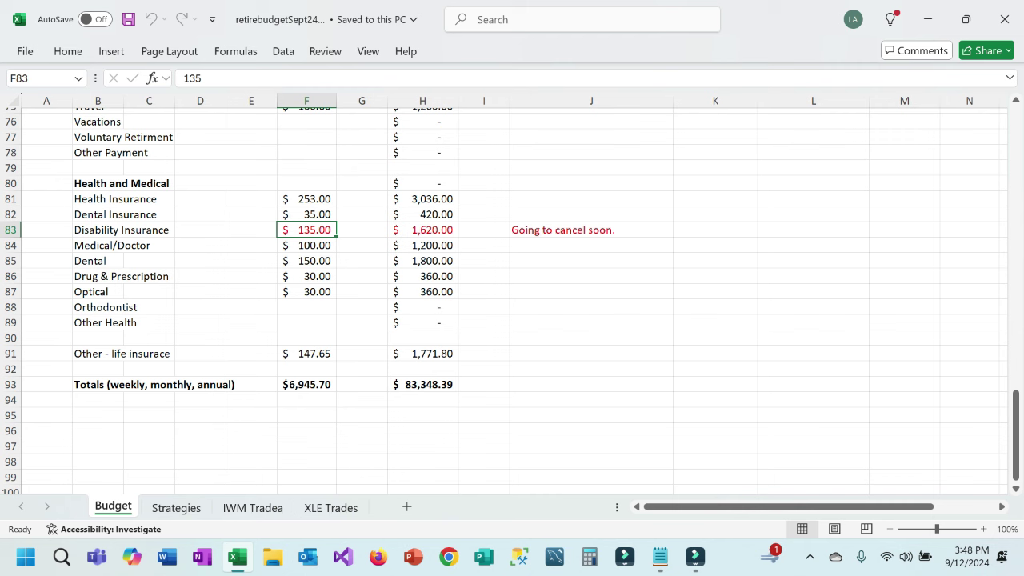
{"action": "left_click", "coordinate": [423, 230]}
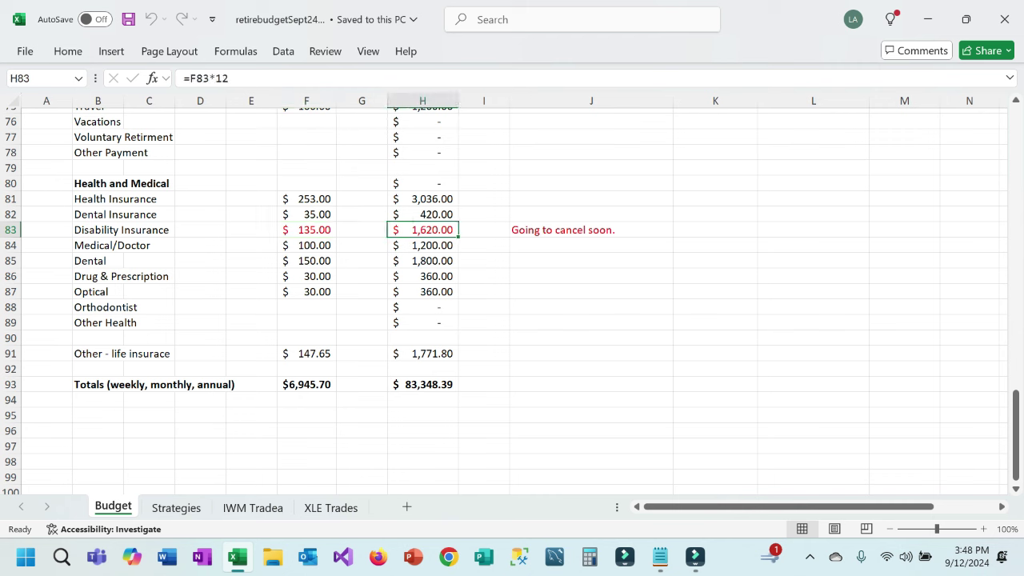
{"action": "left_click", "coordinate": [306, 231]}
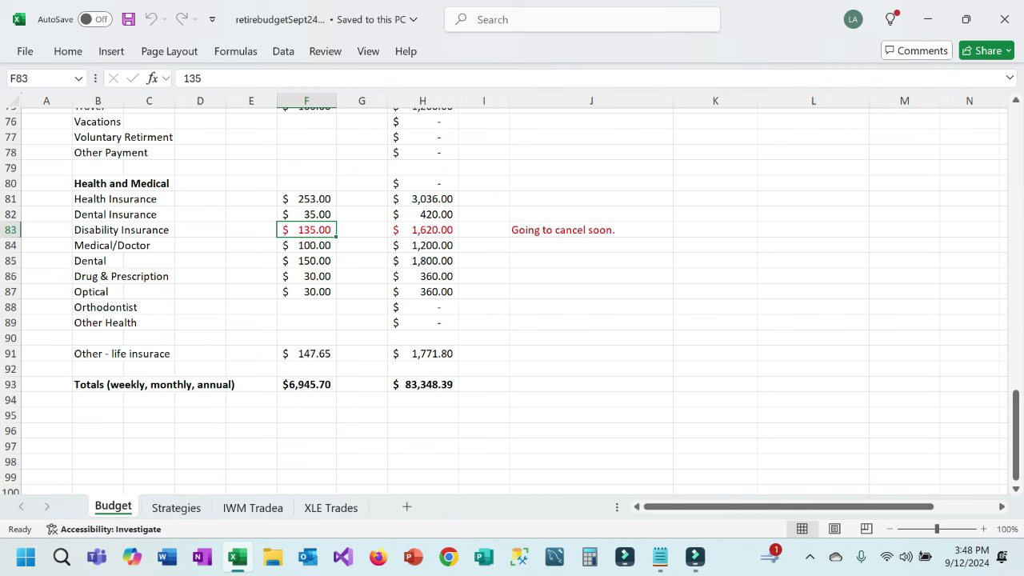
{"action": "left_click", "coordinate": [98, 354]}
{"action": "left_click", "coordinate": [306, 353]}
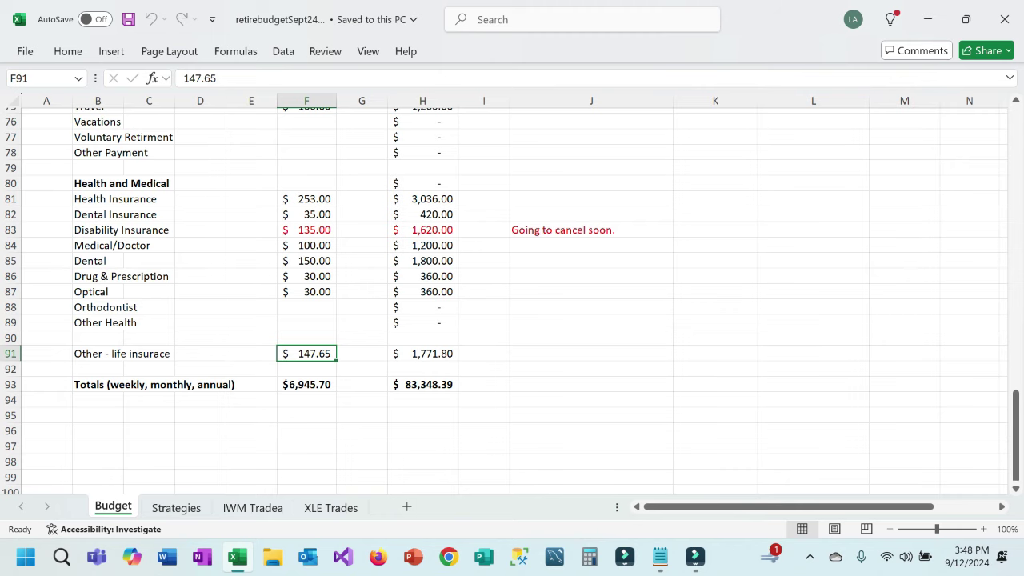
- Inspect the 4% calculator heading and web link, the Taxable Account Total, and its cash and dividends notes
{"action": "scroll", "coordinate": [511, 300], "scroll_direction": "up", "scroll_amount": 20}
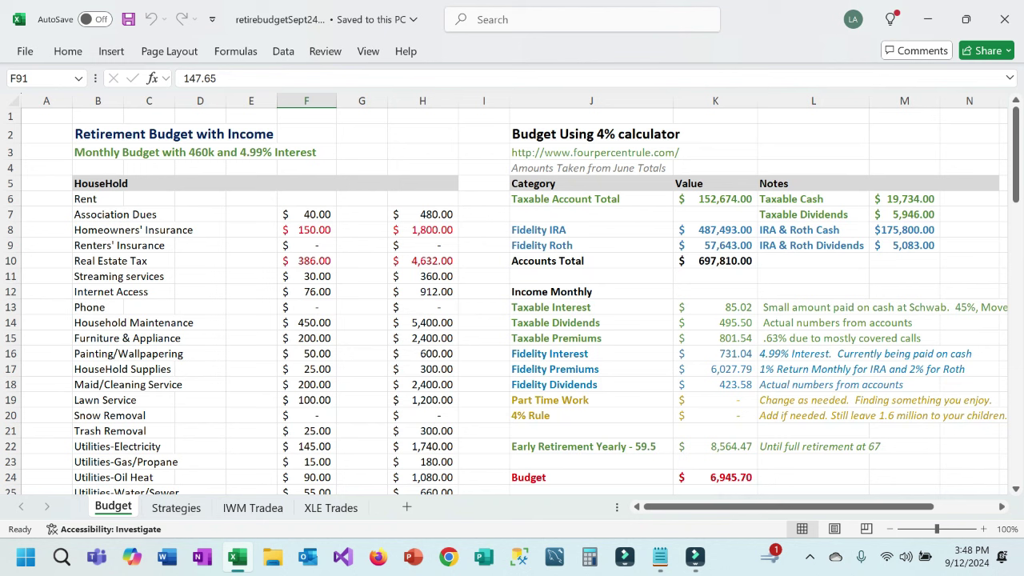
{"action": "left_click", "coordinate": [675, 134]}
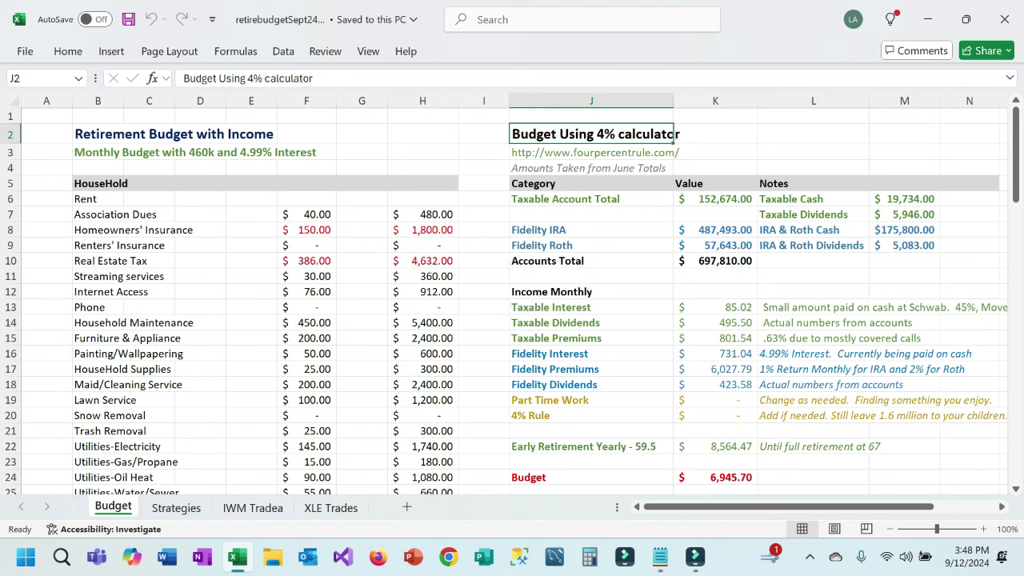
{"action": "left_click", "coordinate": [675, 152]}
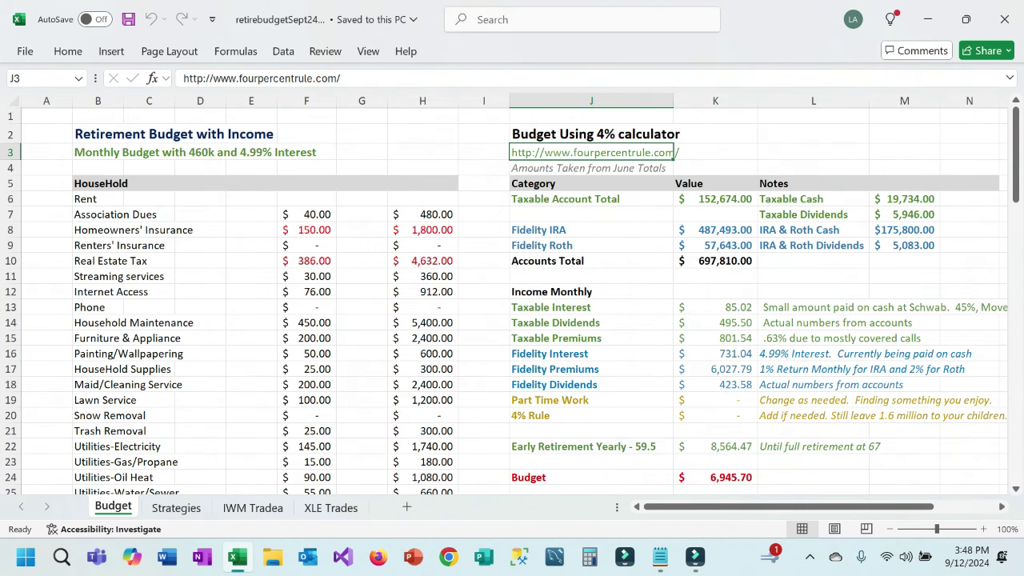
{"action": "left_click", "coordinate": [715, 199]}
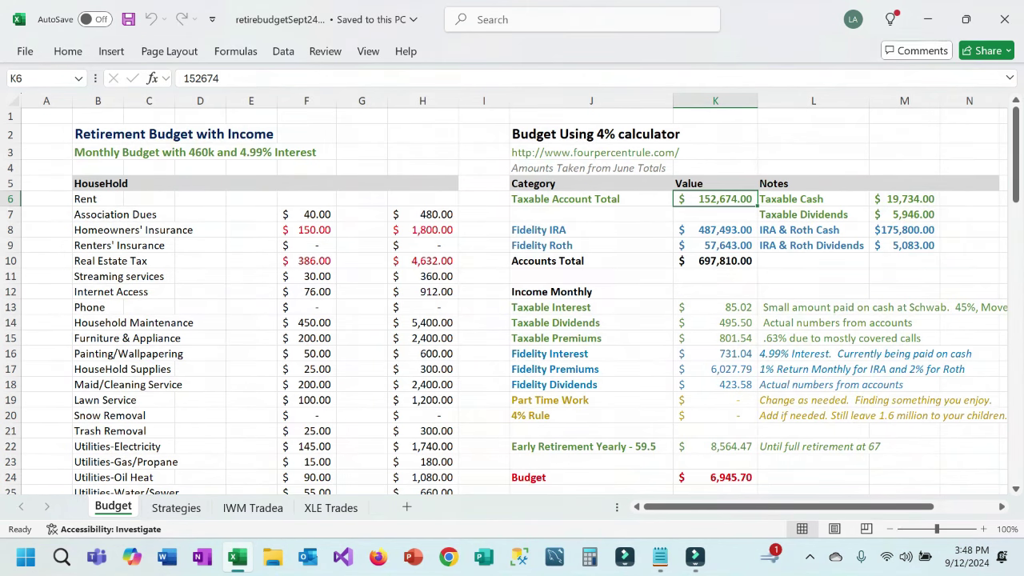
{"action": "left_click", "coordinate": [813, 199]}
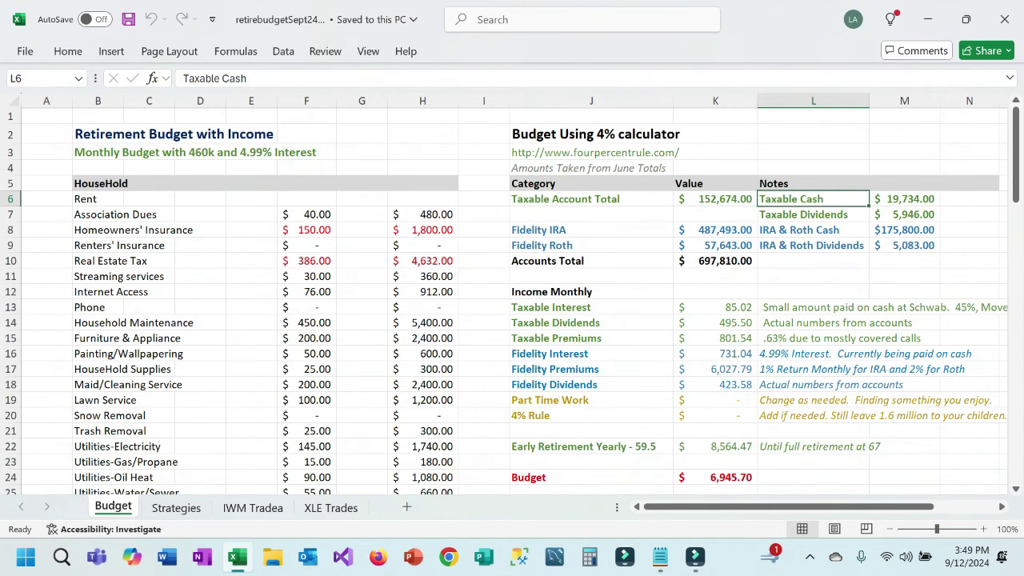
{"action": "left_click", "coordinate": [812, 215]}
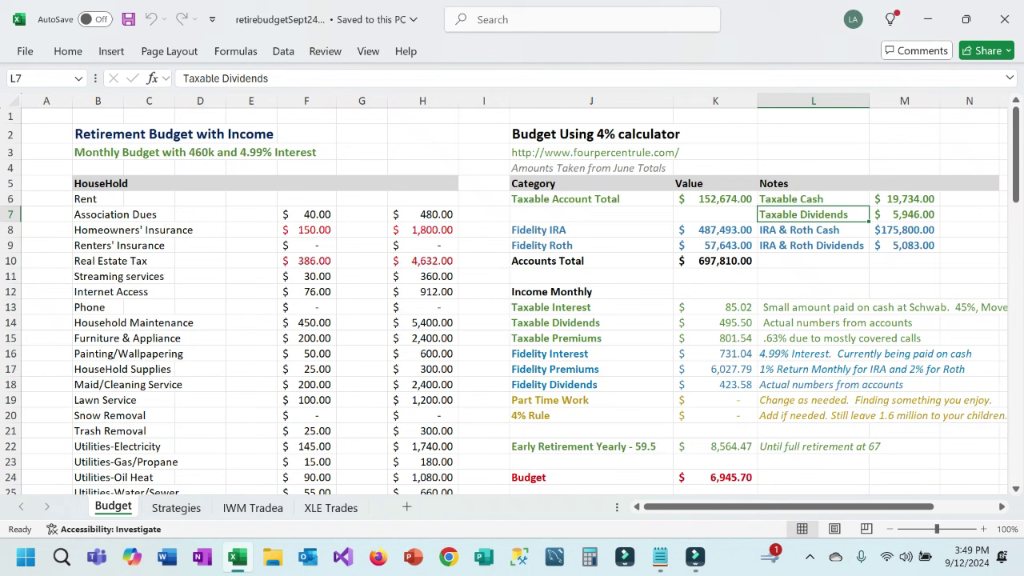
- Examine the Fidelity IRA and Roth balances together with the IRA & Roth cash and dividends entries
{"action": "left_click", "coordinate": [591, 230]}
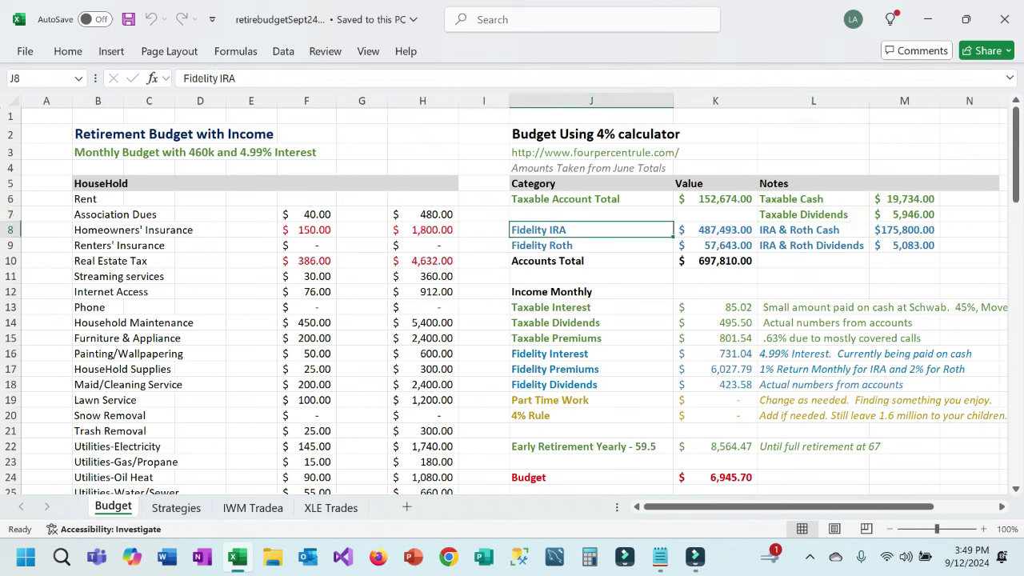
{"action": "left_click", "coordinate": [715, 230]}
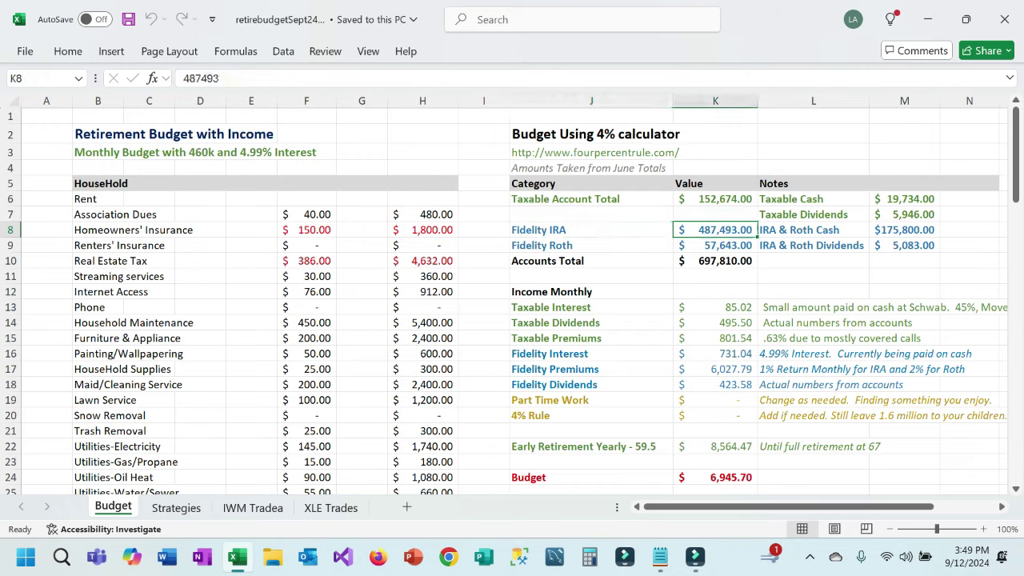
{"action": "left_click", "coordinate": [715, 246]}
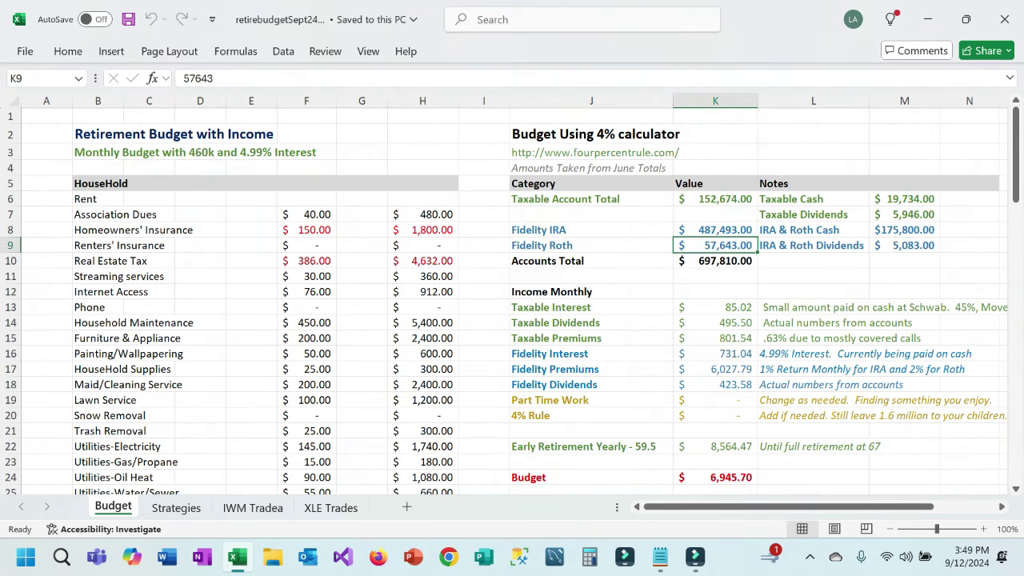
{"action": "left_click", "coordinate": [813, 229]}
{"action": "left_click", "coordinate": [904, 230]}
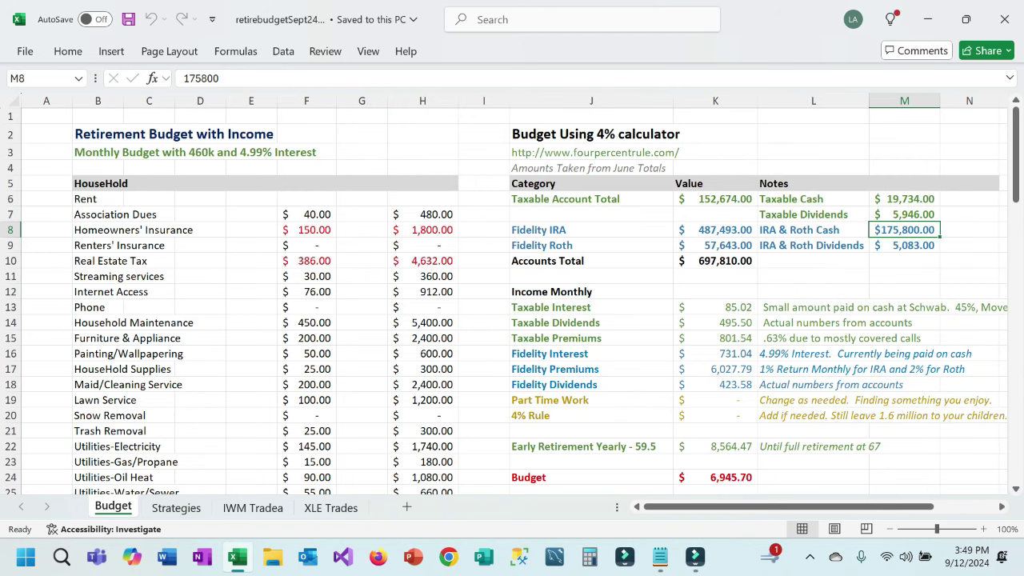
{"action": "left_click", "coordinate": [903, 246]}
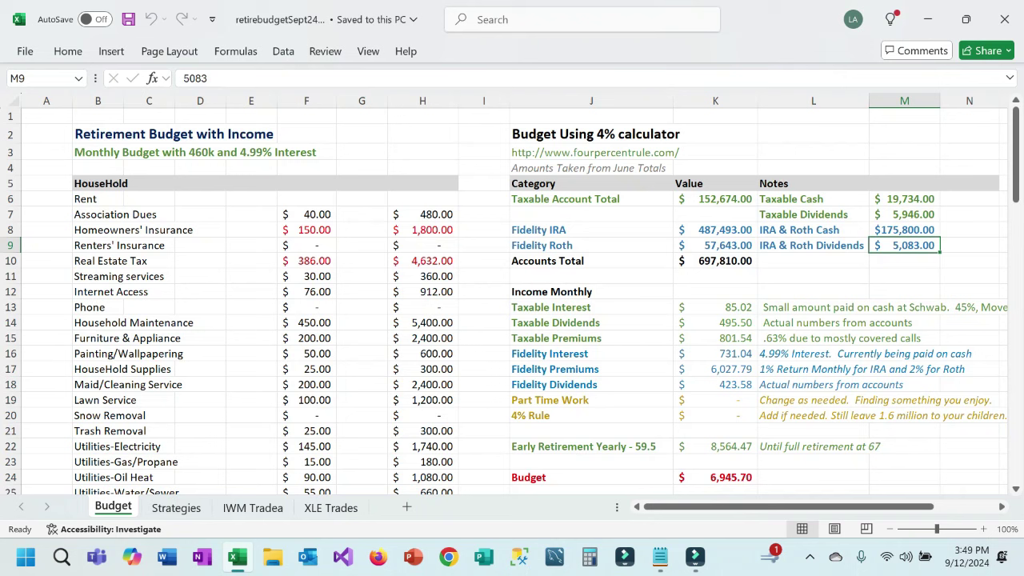
{"action": "left_click", "coordinate": [812, 246]}
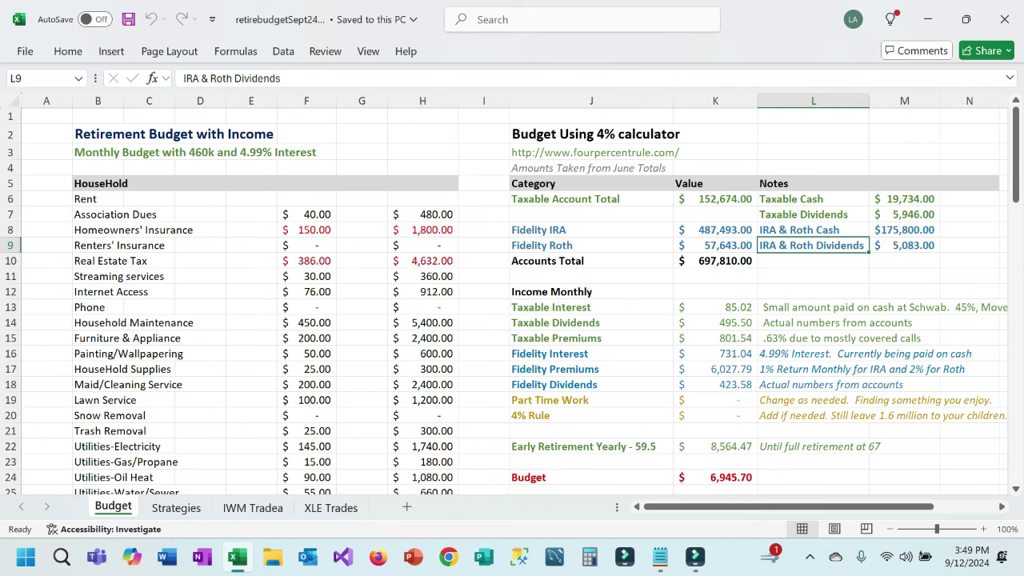
{"action": "left_click", "coordinate": [812, 230]}
- Review the Taxable Interest, Taxable Dividends and Taxable Premiums income lines, including the interest and premiums formulas
{"action": "left_click", "coordinate": [591, 307]}
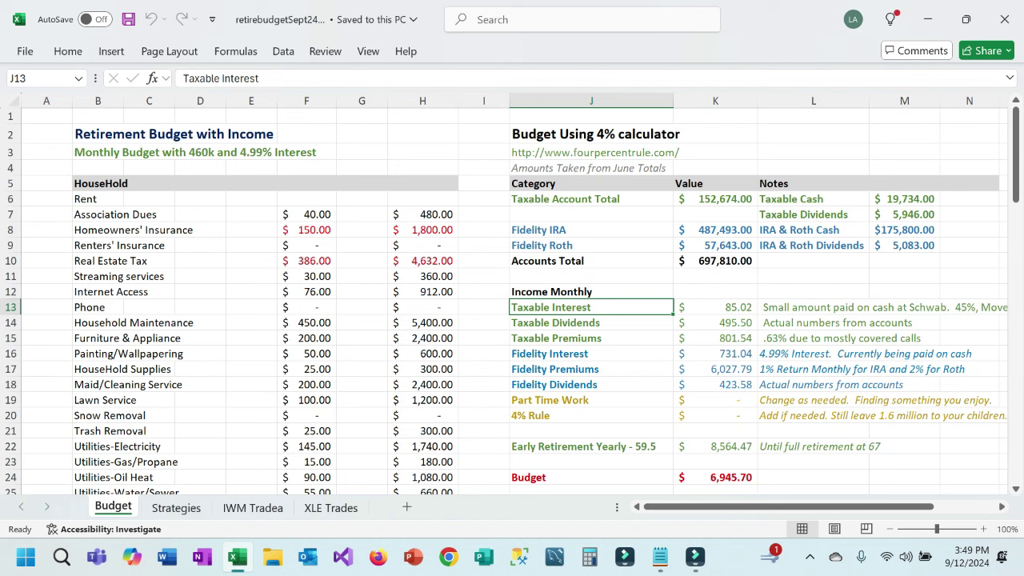
{"action": "left_click", "coordinate": [715, 307]}
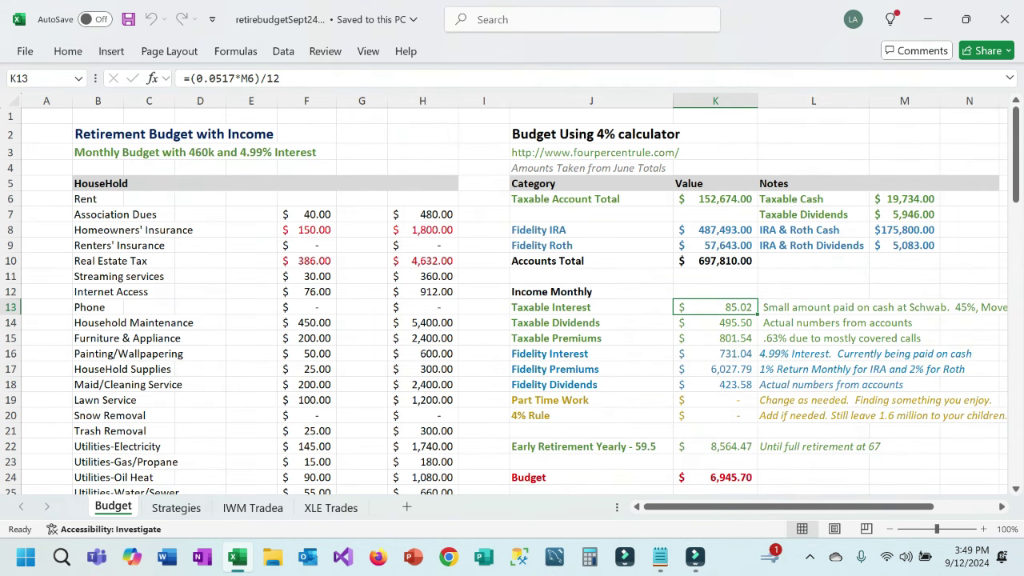
{"action": "left_click", "coordinate": [591, 323]}
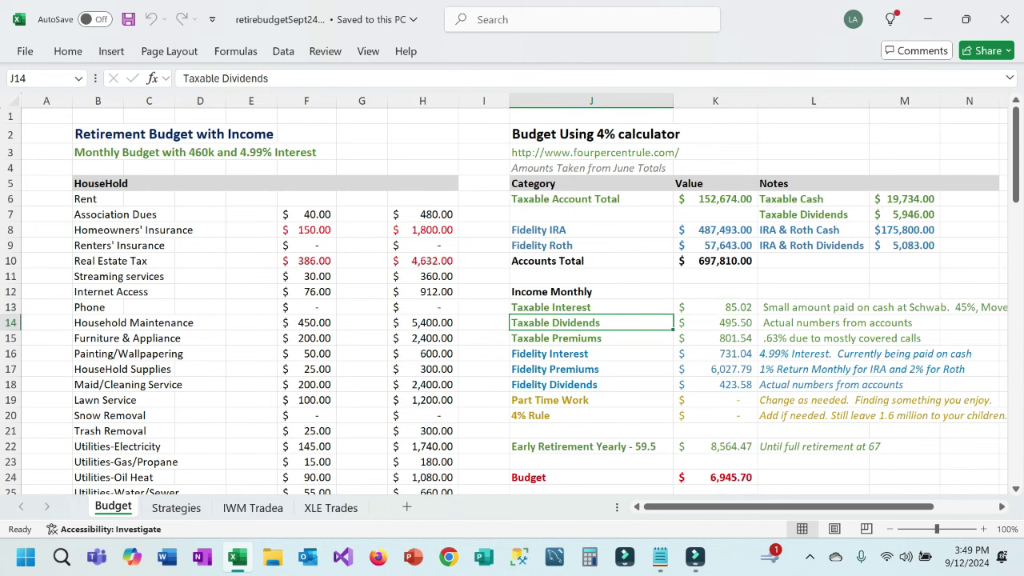
{"action": "left_click", "coordinate": [592, 339]}
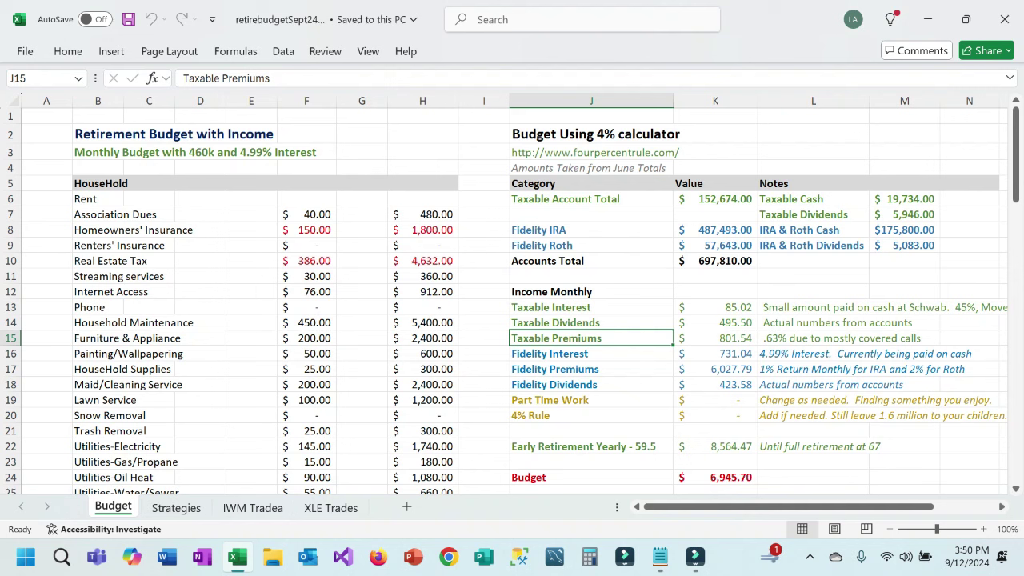
{"action": "left_click", "coordinate": [715, 339]}
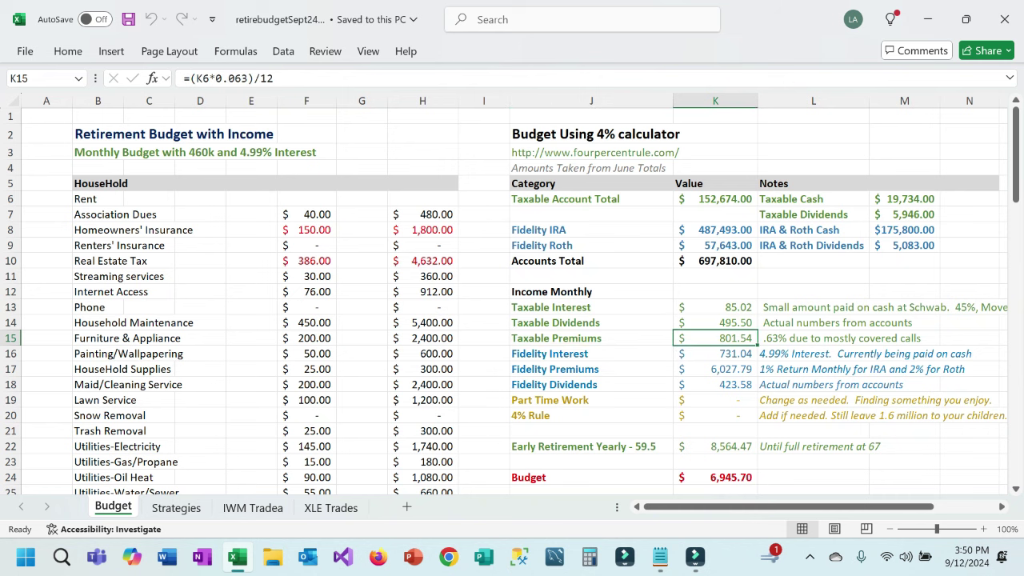
{"action": "left_click", "coordinate": [591, 338]}
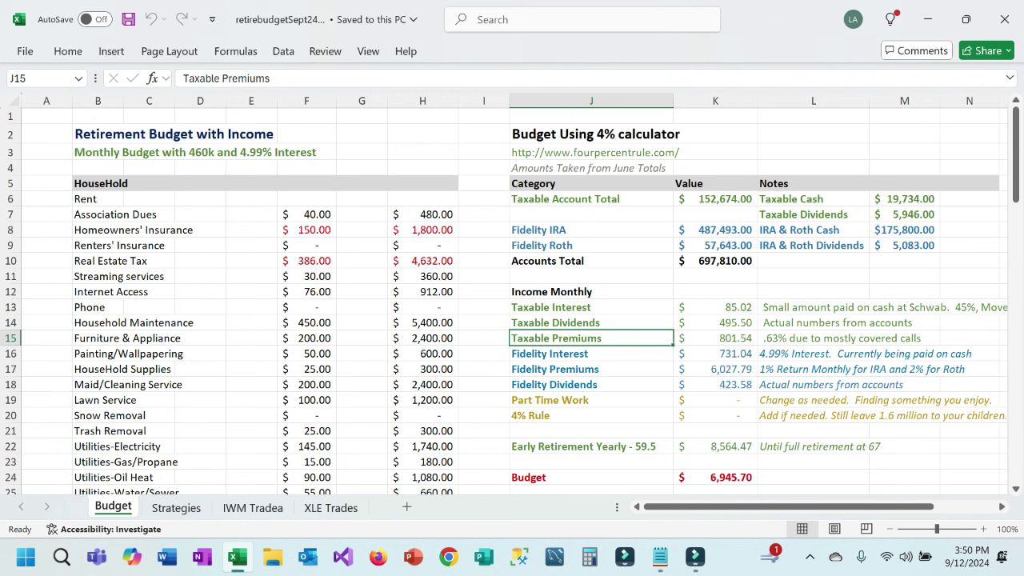
- Inspect the monthly income formulas for Taxable Premiums and Fidelity Interest
{"action": "left_click", "coordinate": [715, 339]}
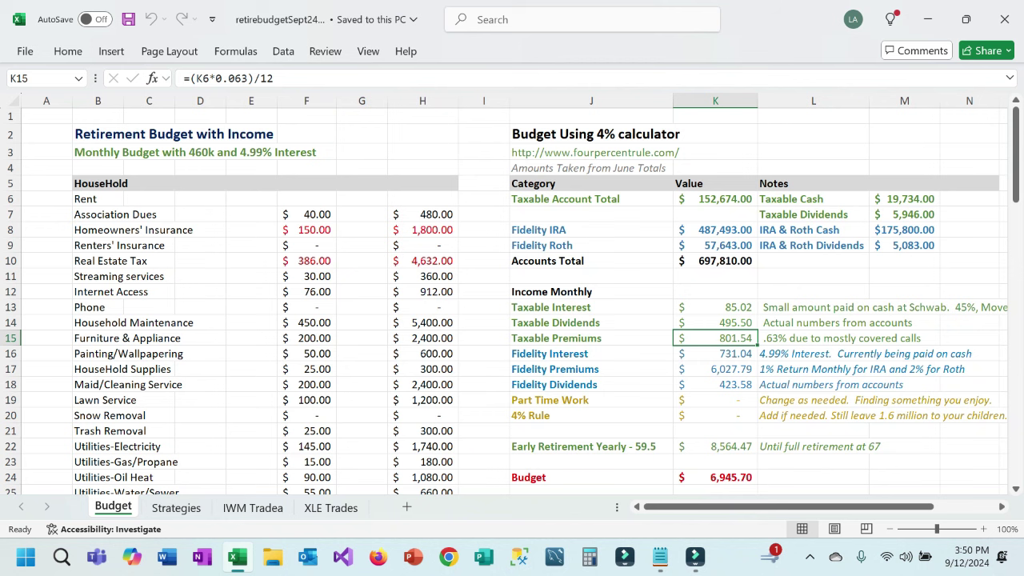
{"action": "left_click", "coordinate": [591, 353]}
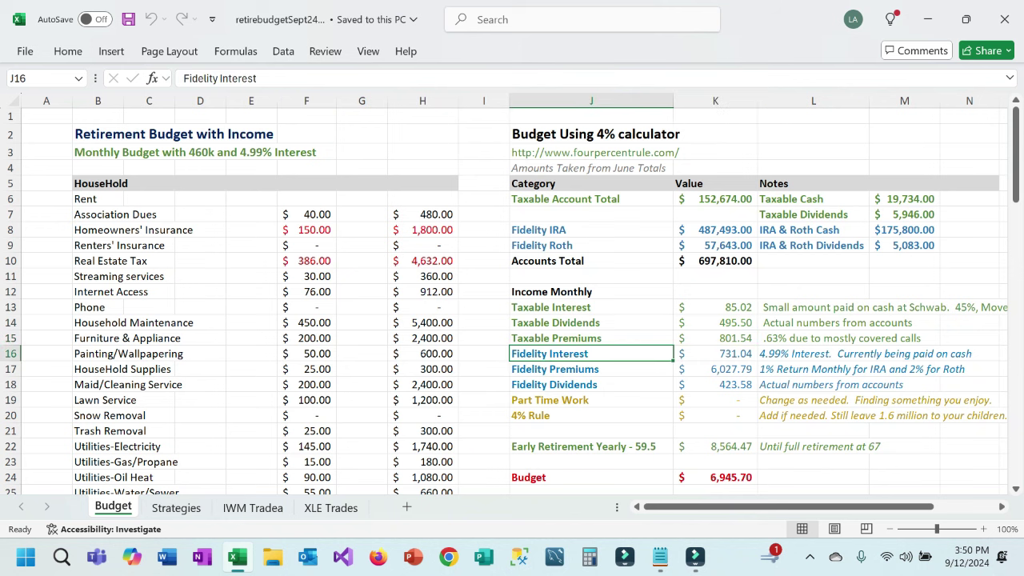
{"action": "left_click", "coordinate": [715, 353]}
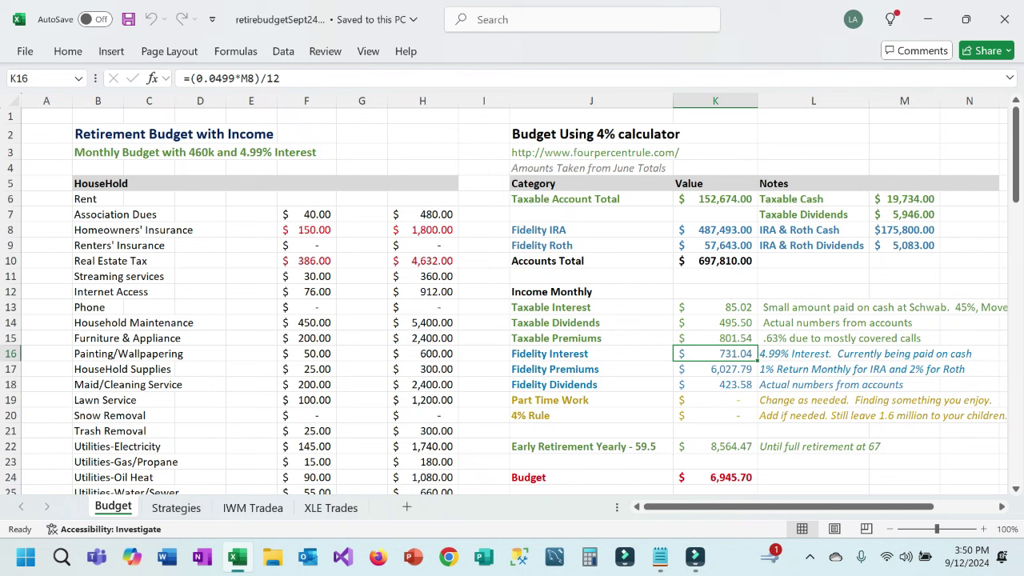
- Examine the Fidelity Premiums and Fidelity Dividends lines, including their formulas and accompanying notes
{"action": "left_click", "coordinate": [591, 369]}
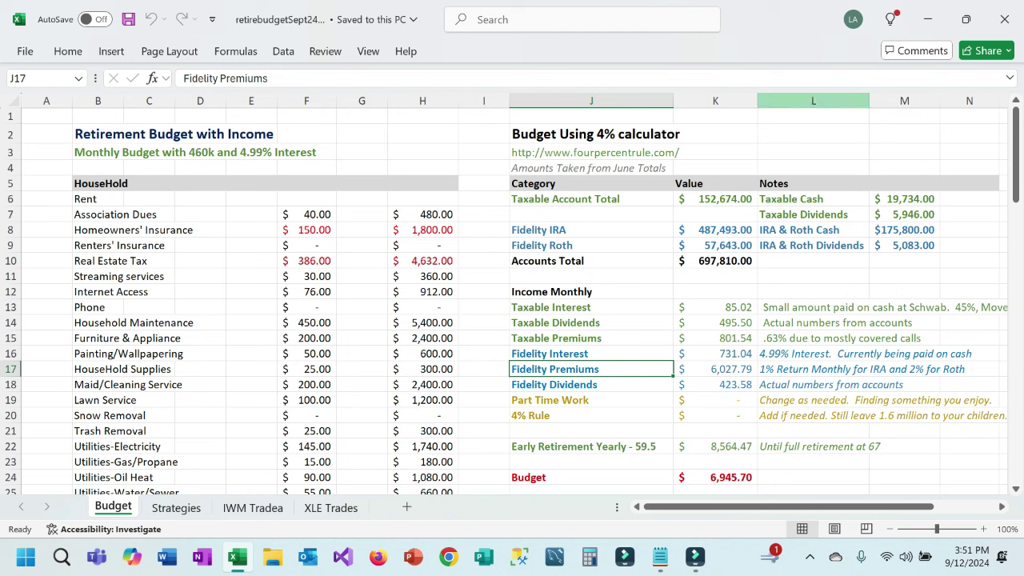
{"action": "left_click", "coordinate": [715, 368]}
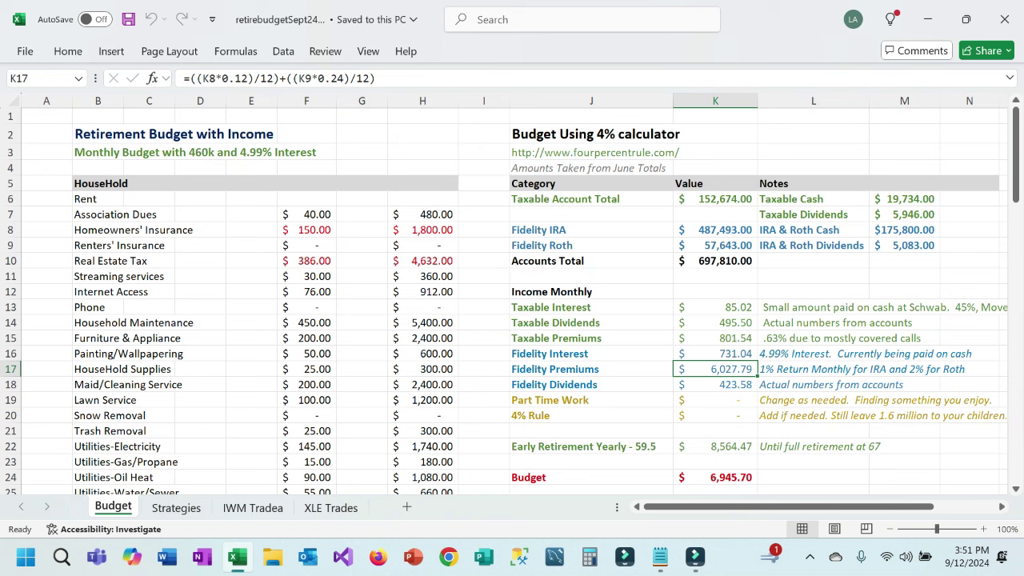
{"action": "left_click", "coordinate": [868, 369]}
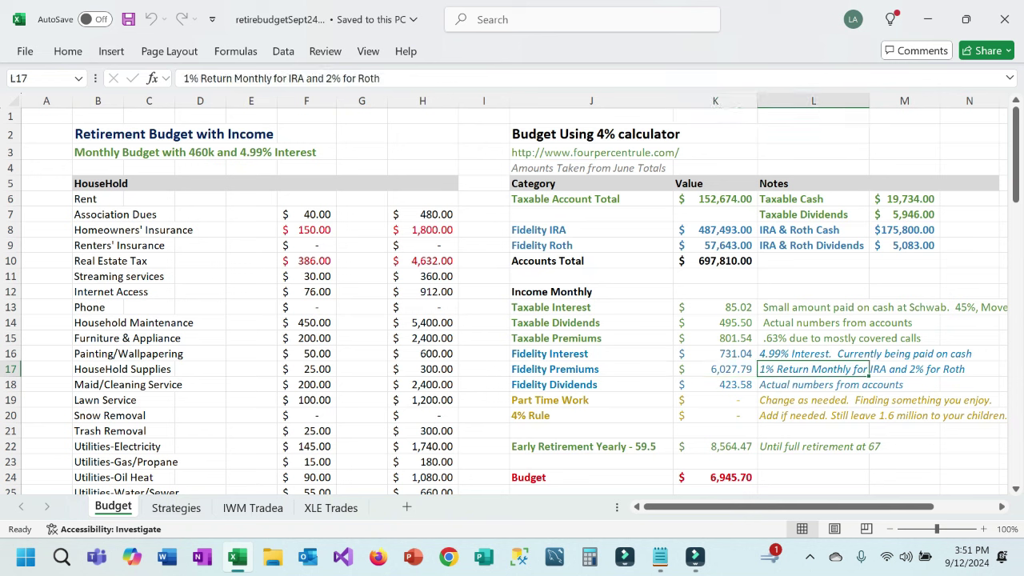
{"action": "left_click", "coordinate": [720, 384]}
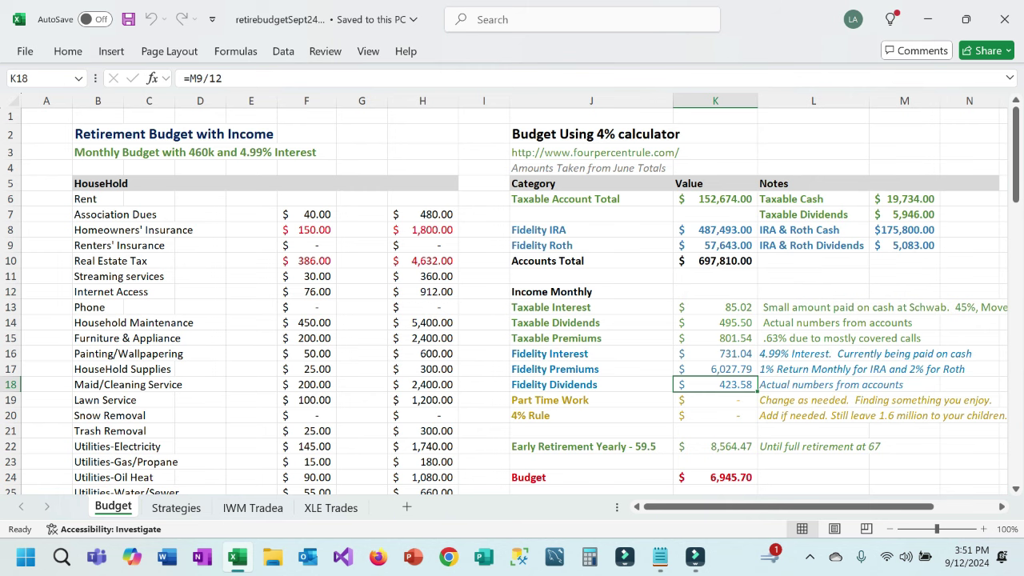
{"action": "left_click", "coordinate": [591, 385]}
{"action": "left_click", "coordinate": [813, 385]}
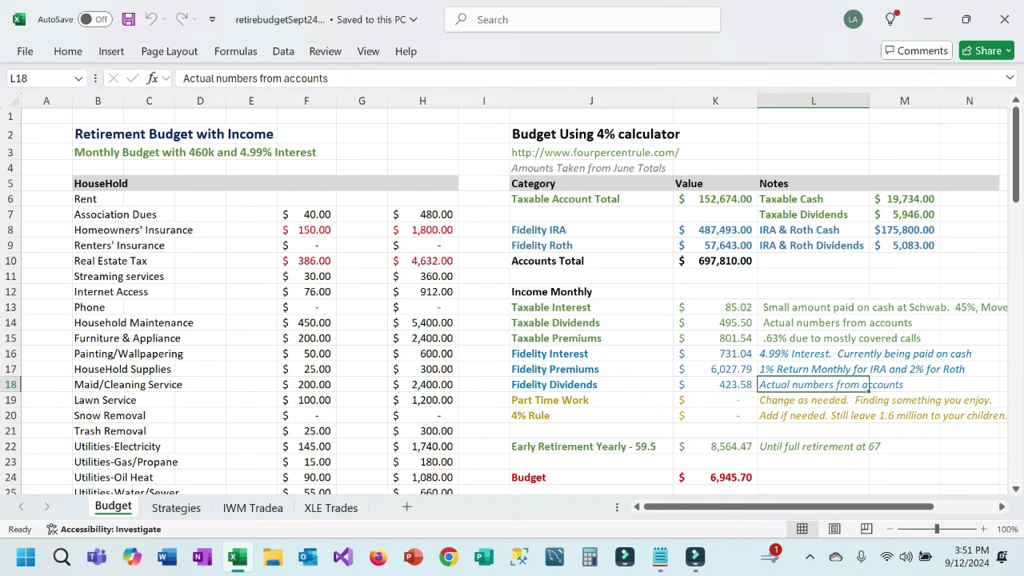
- Review the 4% Rule, Part Time Work and Early Retirement Yearly - 59.5 lines, including the Part Time Work amount
{"action": "left_click", "coordinate": [591, 415]}
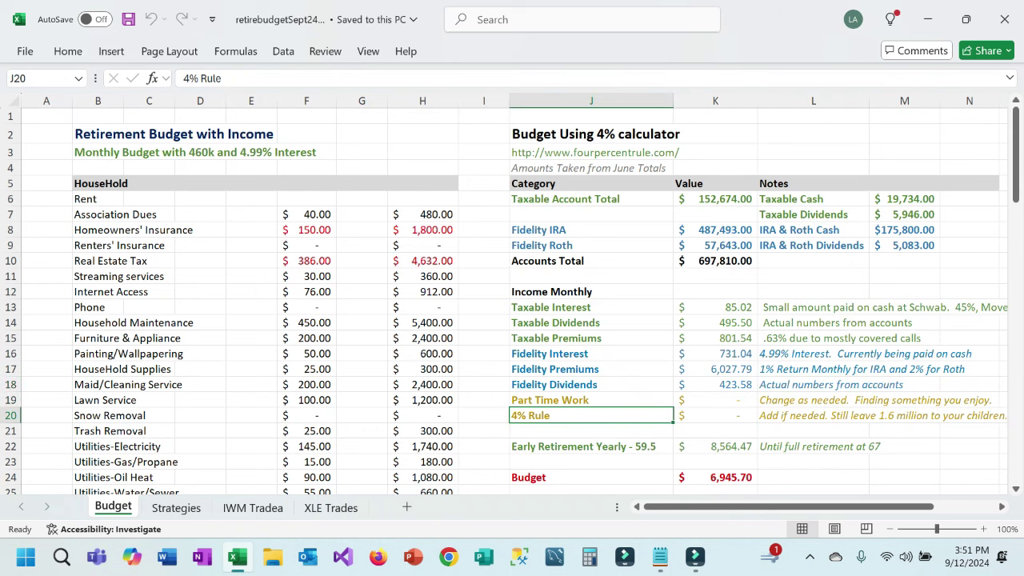
{"action": "left_click", "coordinate": [591, 400]}
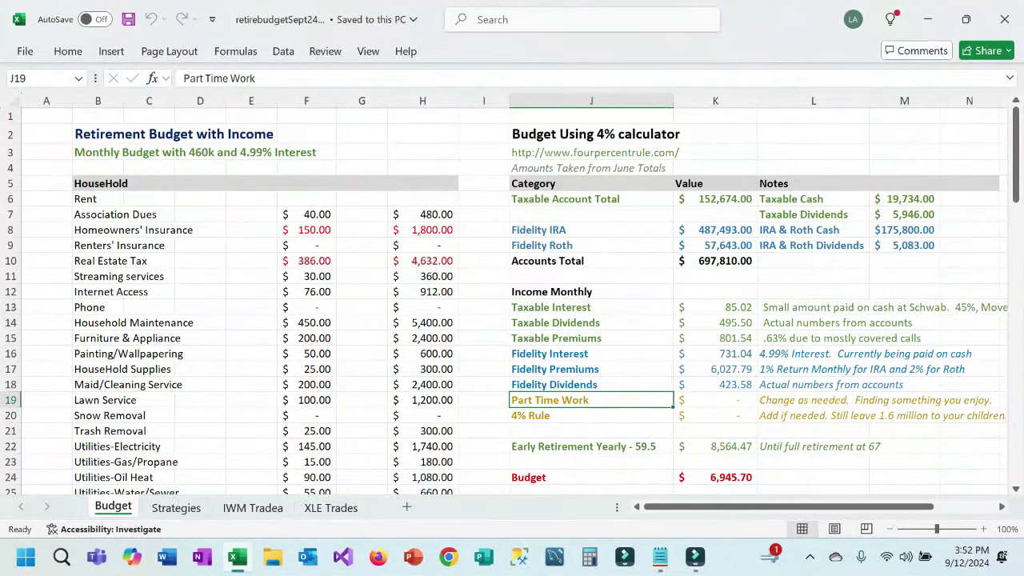
{"action": "left_click", "coordinate": [591, 446]}
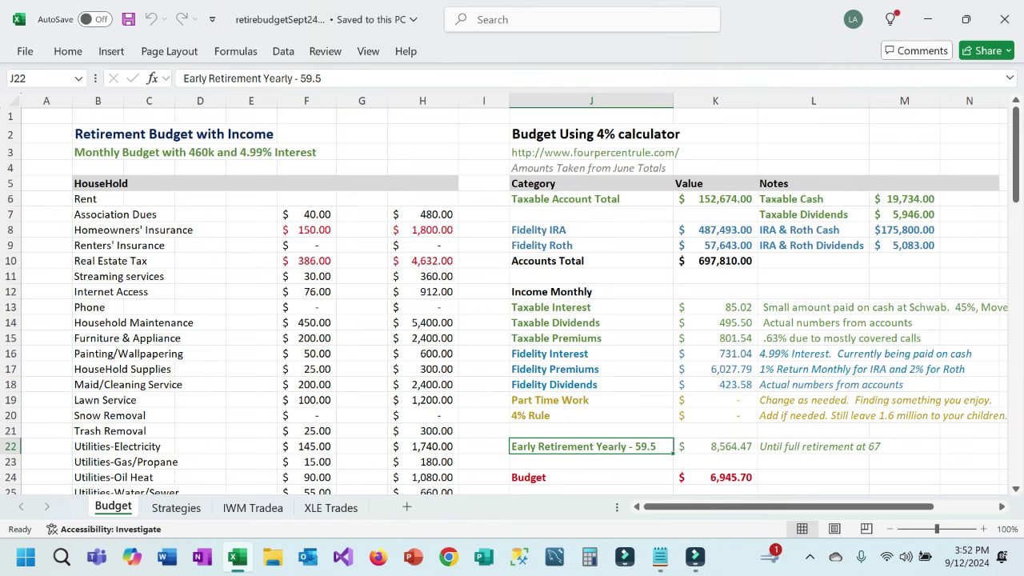
{"action": "left_click", "coordinate": [715, 400]}
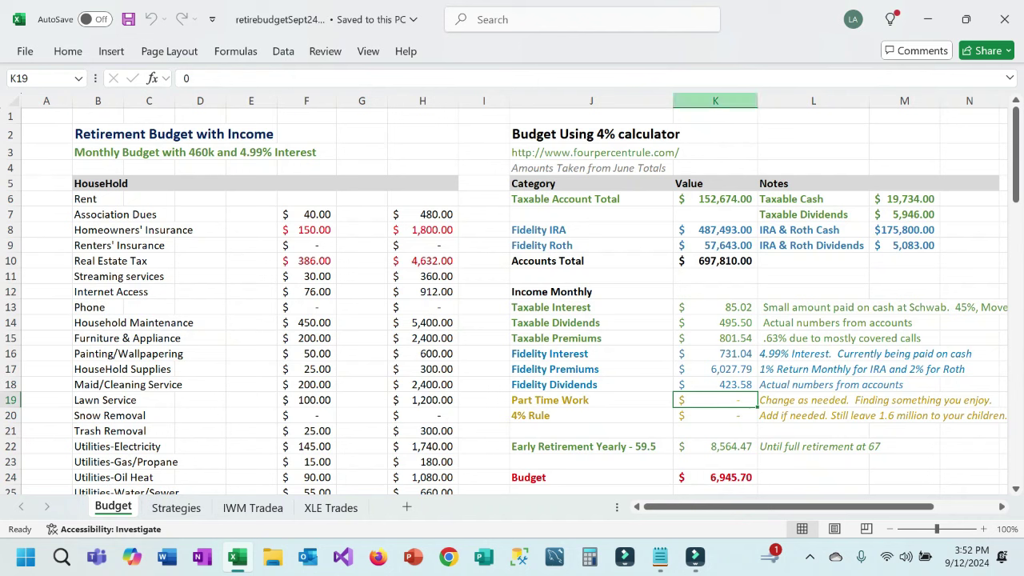
- Recheck the Fidelity Premiums, Taxable Premiums and Fidelity Dividends formulas in the monthly income list
{"action": "left_click", "coordinate": [715, 369]}
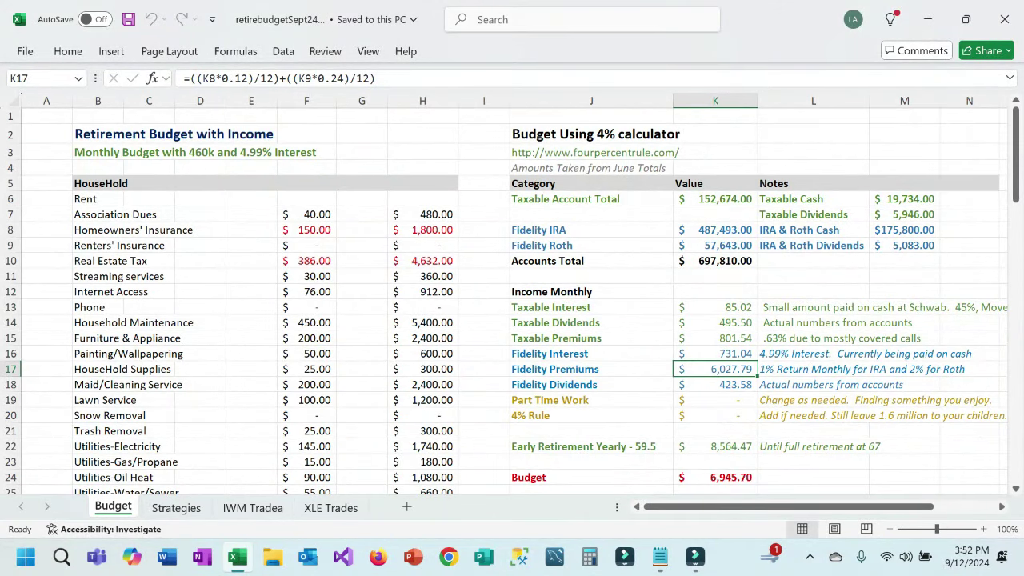
{"action": "left_click", "coordinate": [715, 338]}
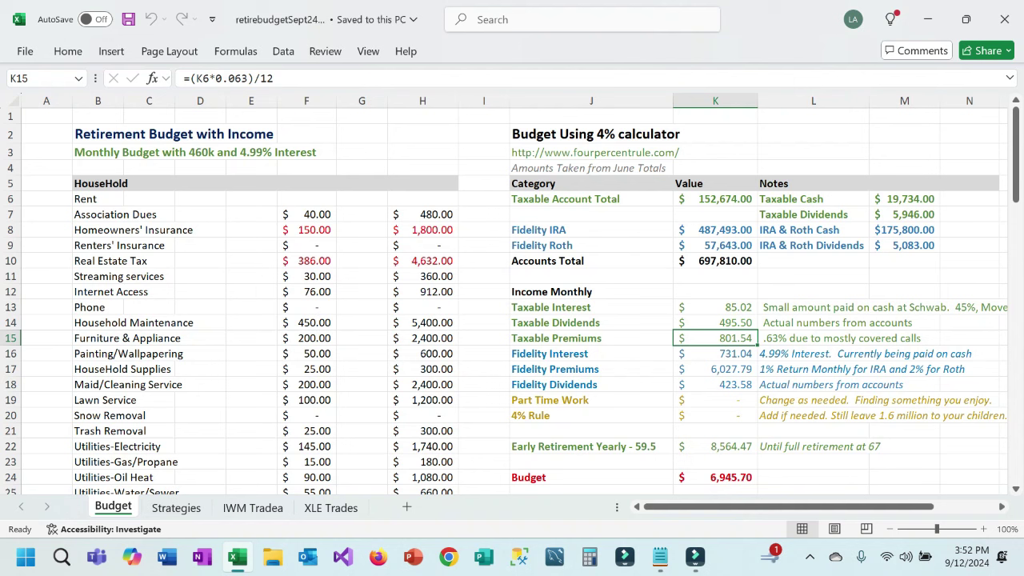
{"action": "left_click", "coordinate": [591, 385]}
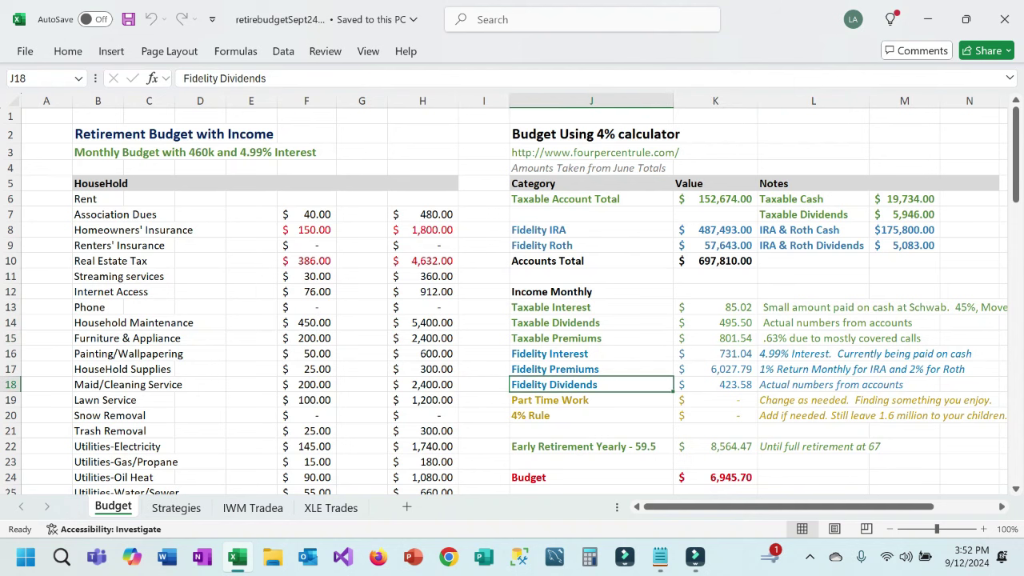
{"action": "left_click", "coordinate": [715, 385]}
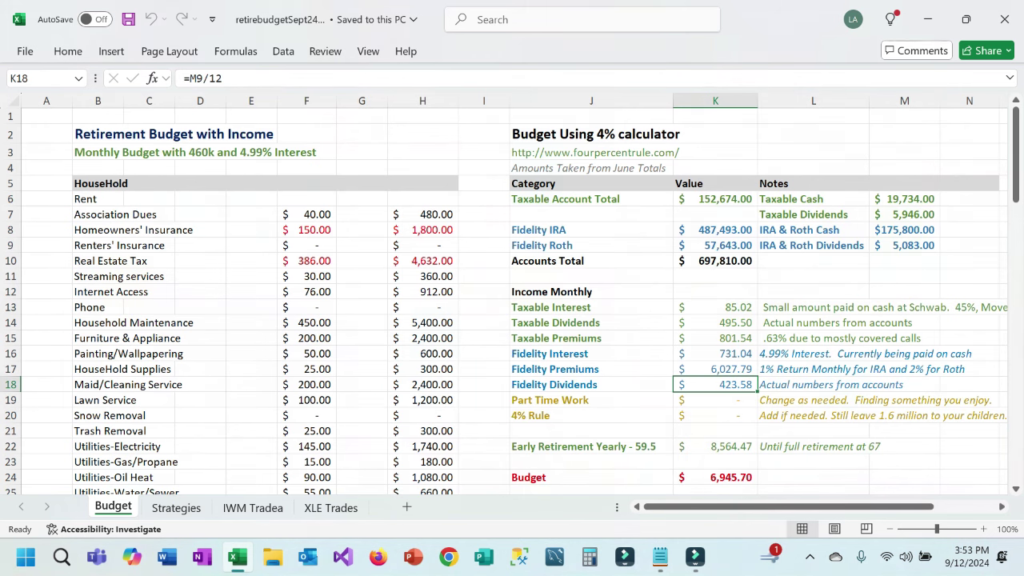
- Inspect the formulas behind the Early Retirement total, the Budget amount and the early-retirement Net
{"action": "scroll", "coordinate": [512, 304], "scroll_direction": "down", "scroll_amount": 2}
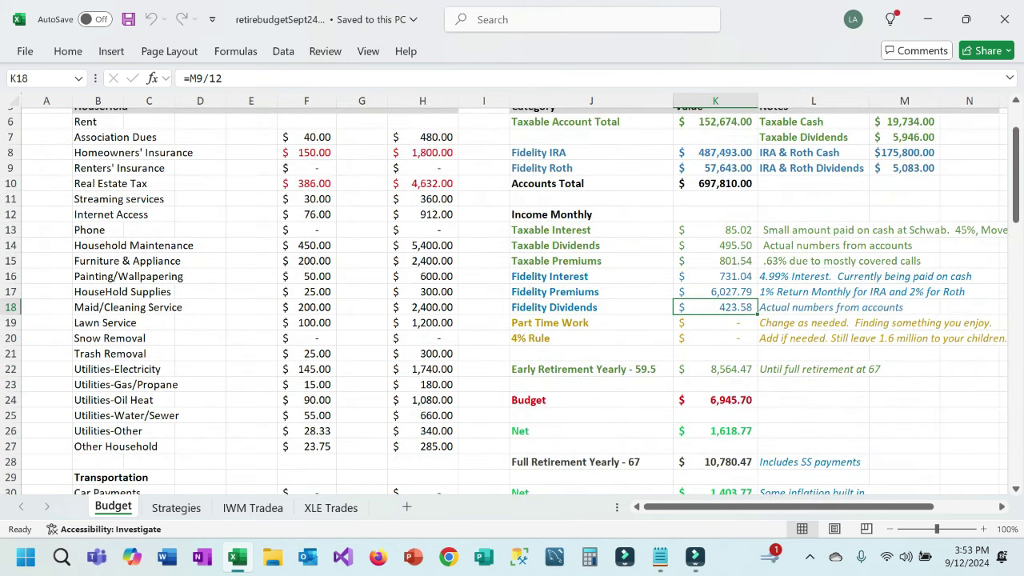
{"action": "left_click", "coordinate": [715, 369]}
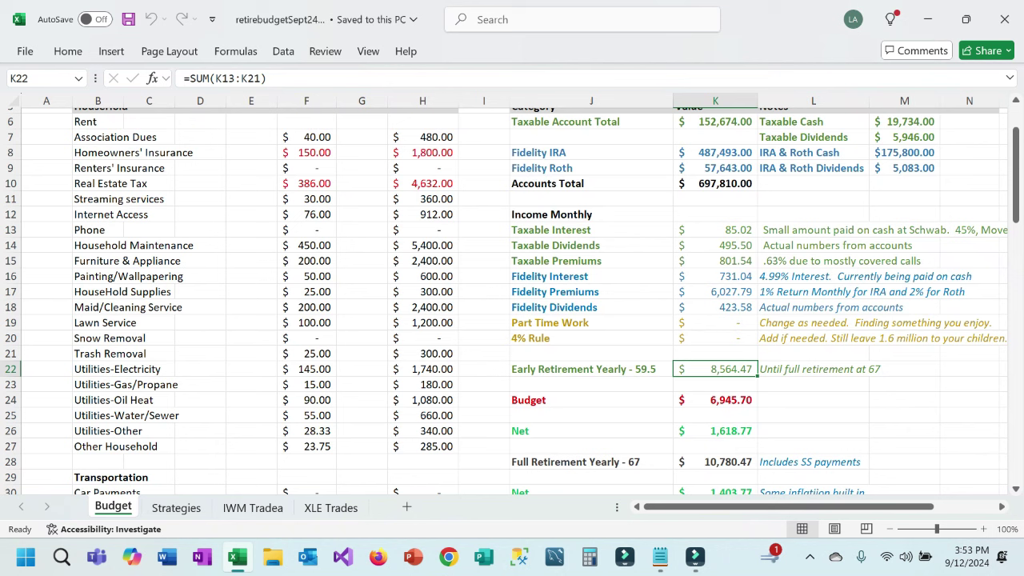
{"action": "left_click", "coordinate": [715, 400]}
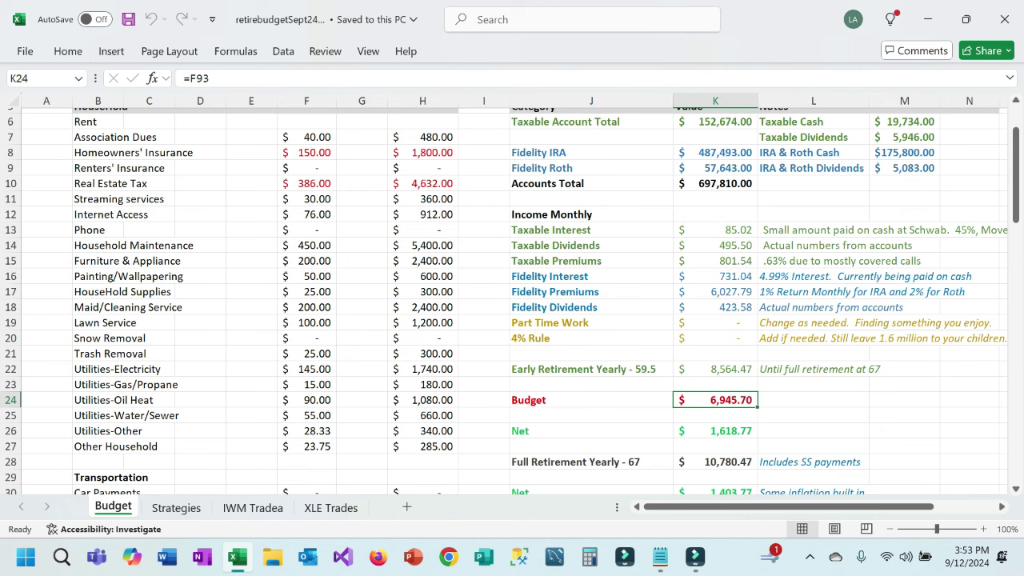
{"action": "left_click", "coordinate": [715, 431]}
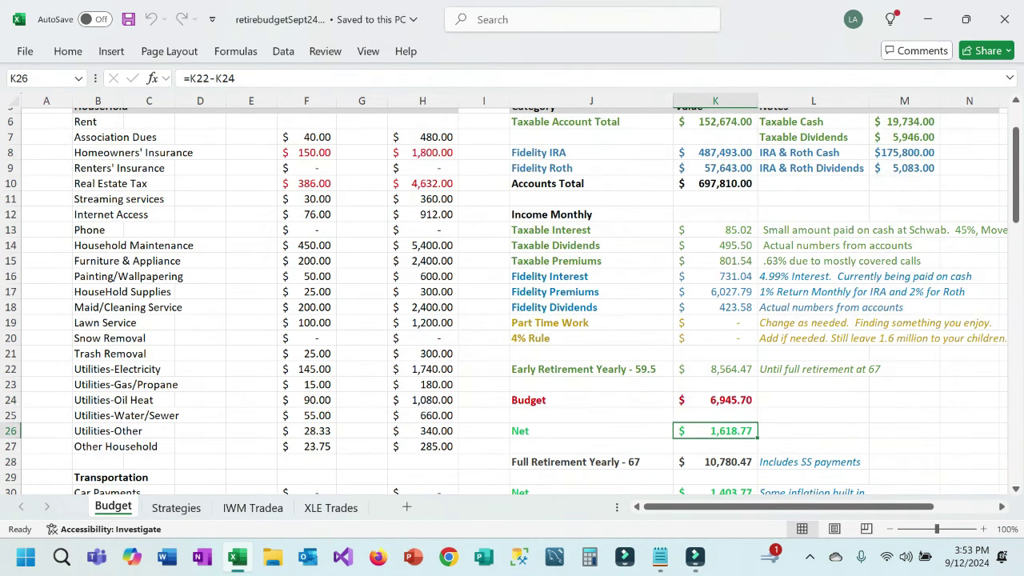
- Examine the Full Retirement Yearly - 67 formula and Social Security note, comparing it with the Early Retirement total
{"action": "scroll", "coordinate": [514, 301], "scroll_direction": "down", "scroll_amount": 2}
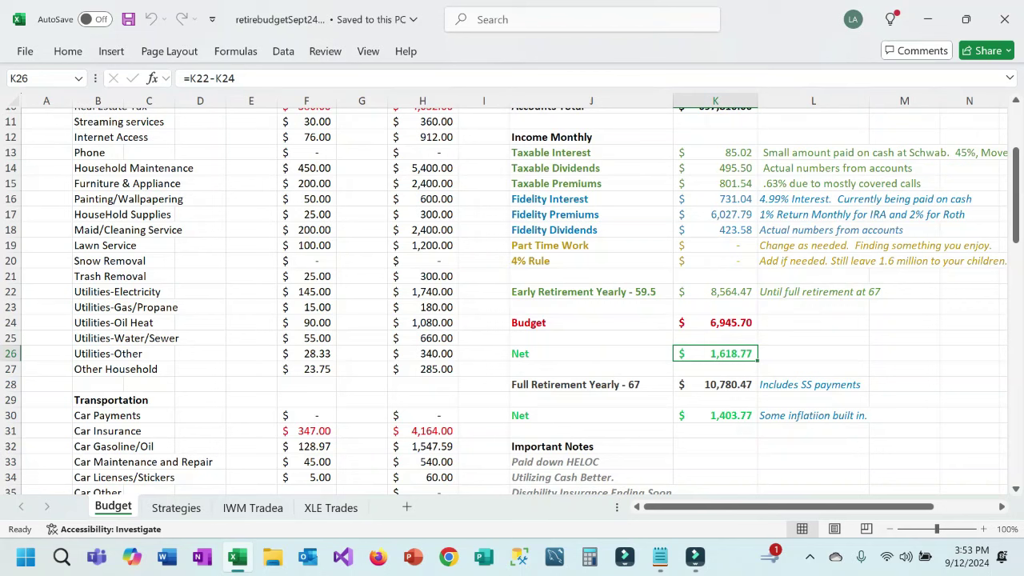
{"action": "left_click", "coordinate": [591, 384]}
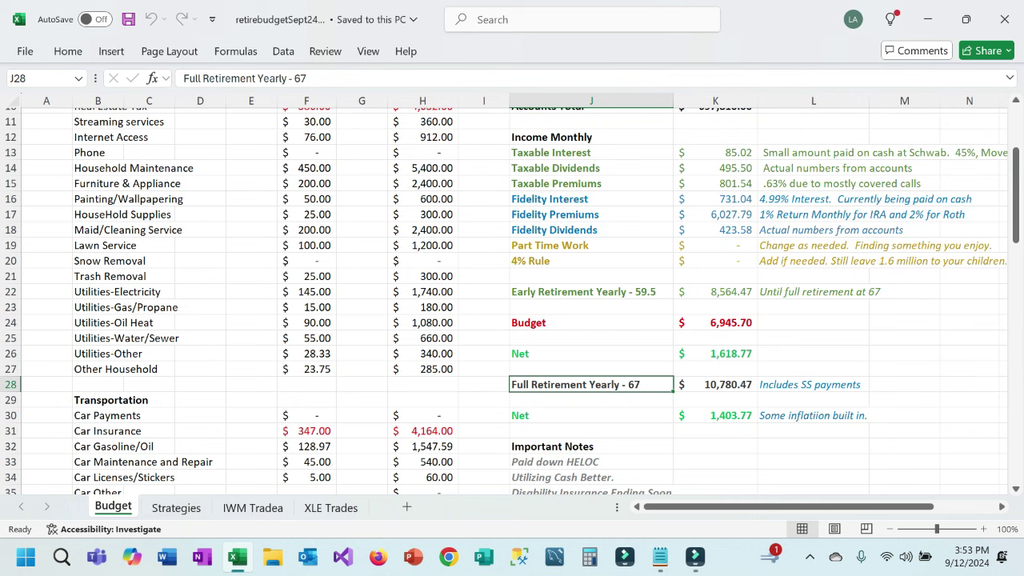
{"action": "left_click", "coordinate": [715, 384]}
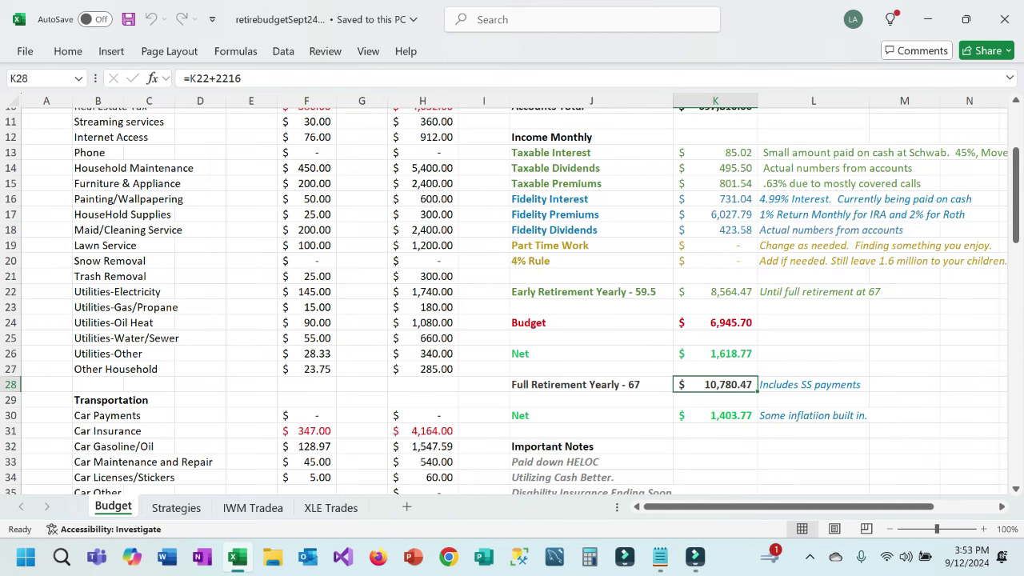
{"action": "left_click", "coordinate": [813, 385]}
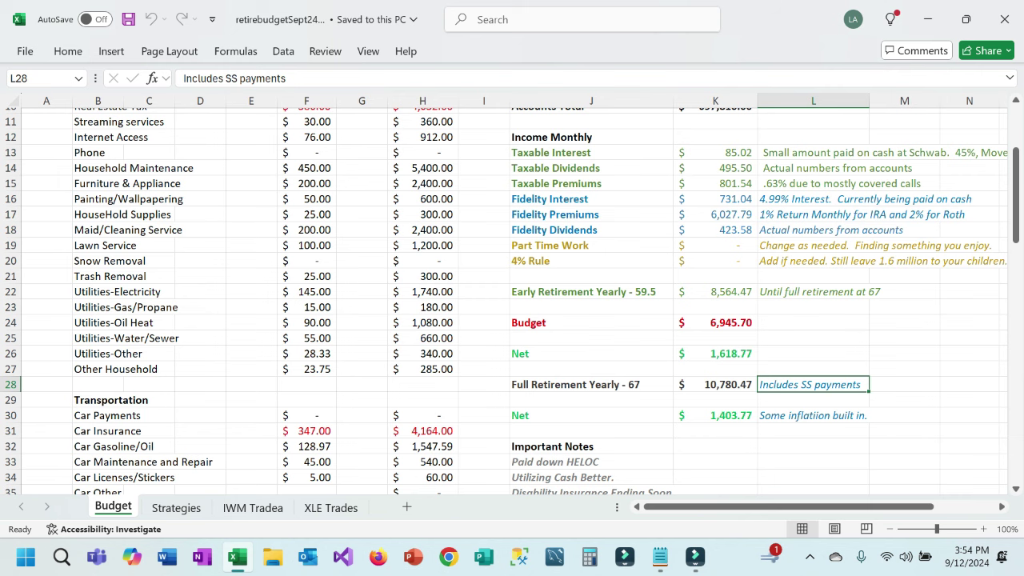
{"action": "left_click", "coordinate": [715, 292]}
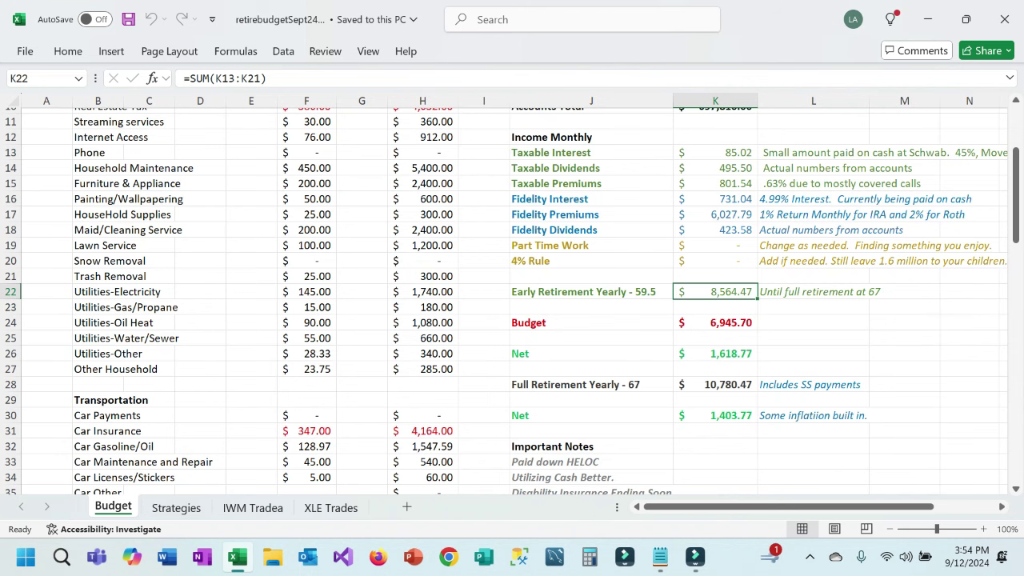
{"action": "left_click", "coordinate": [715, 385]}
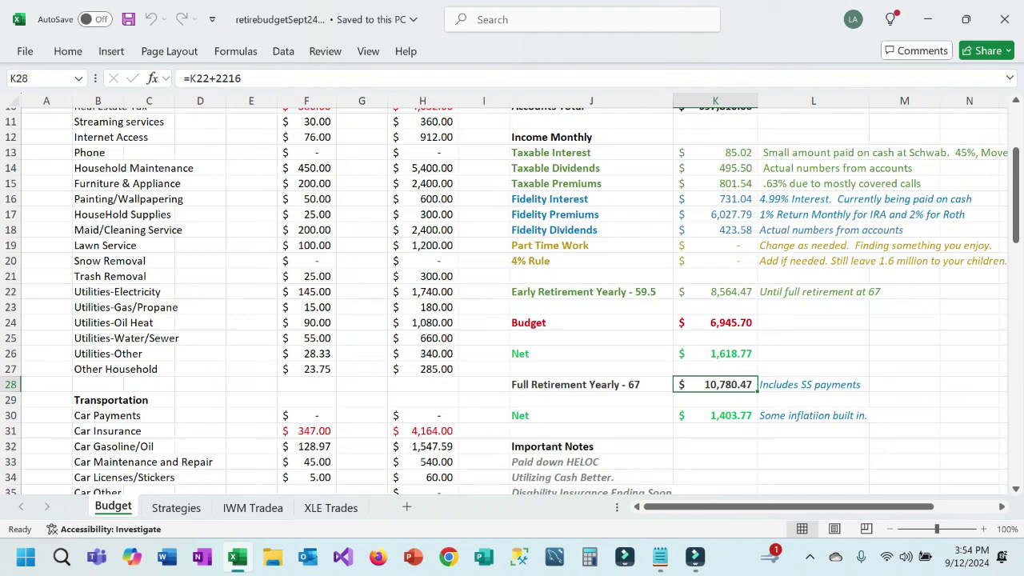
- Check the full-retirement Net formula together with its note about built-in inflation
{"action": "left_click", "coordinate": [715, 415]}
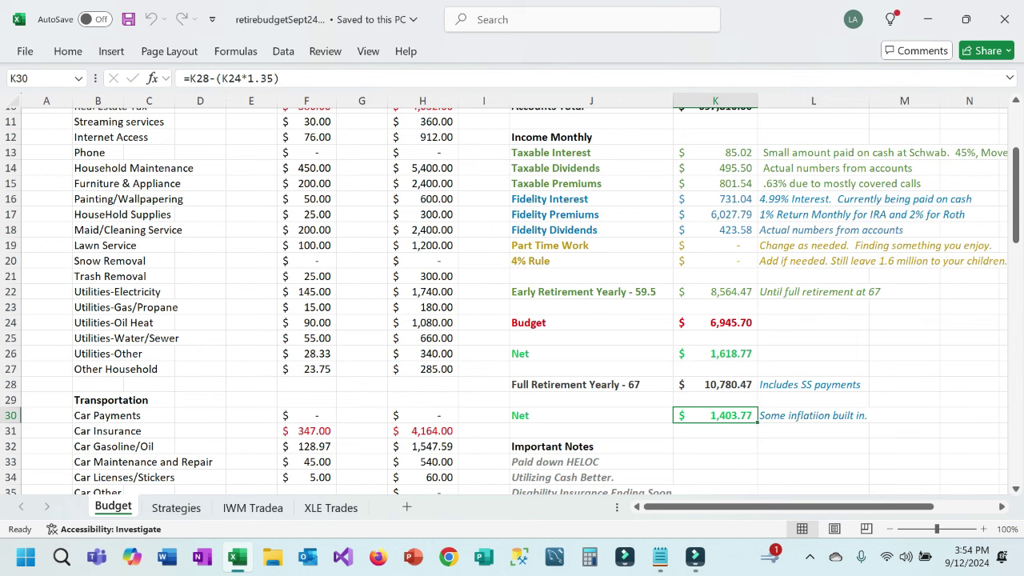
{"action": "left_click", "coordinate": [813, 415]}
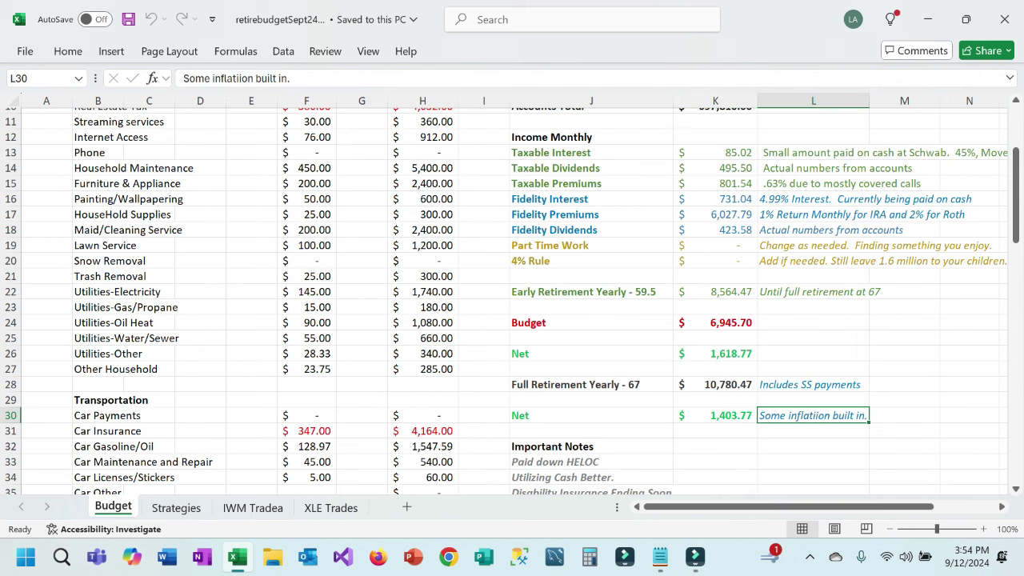
{"action": "left_click", "coordinate": [715, 415]}
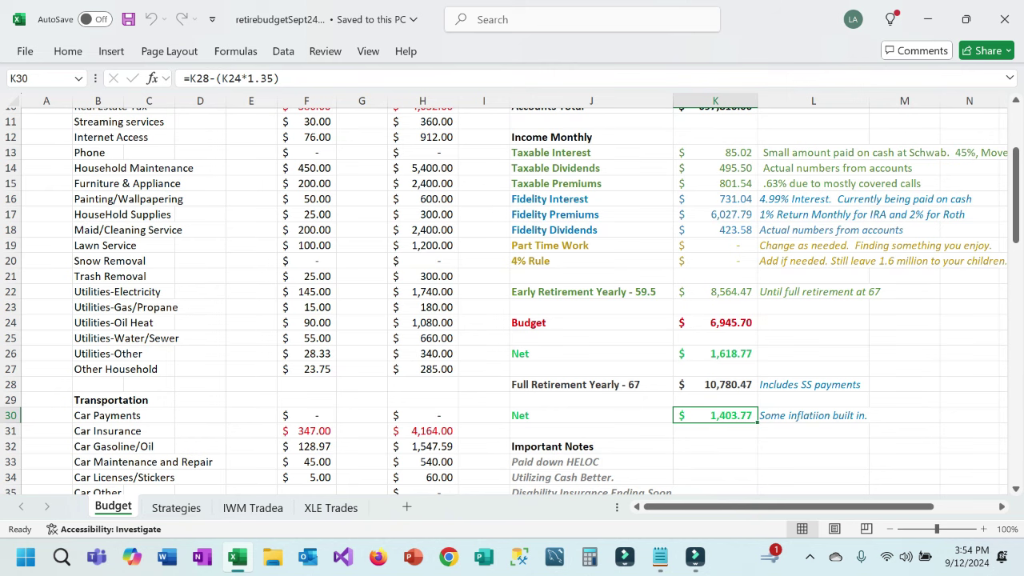
- Read the Important Notes from the HELOC paydown through the comparison with S&P and NASDAQ
{"action": "left_click_drag", "start_coordinate": [1015, 216], "coordinate": [1016, 272]}
{"action": "left_click", "coordinate": [591, 251]}
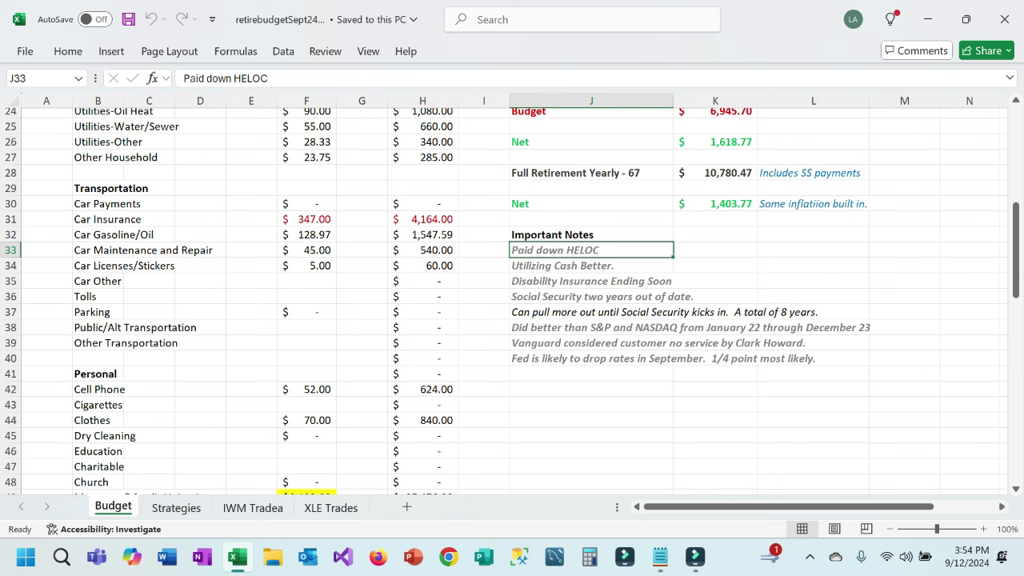
{"action": "left_click", "coordinate": [591, 265]}
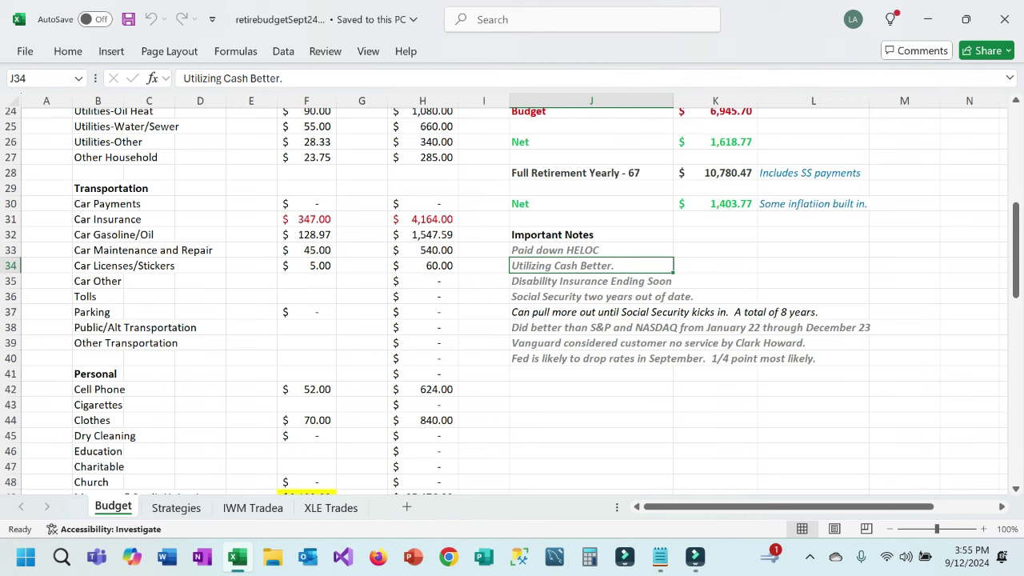
{"action": "key", "text": "Down"}
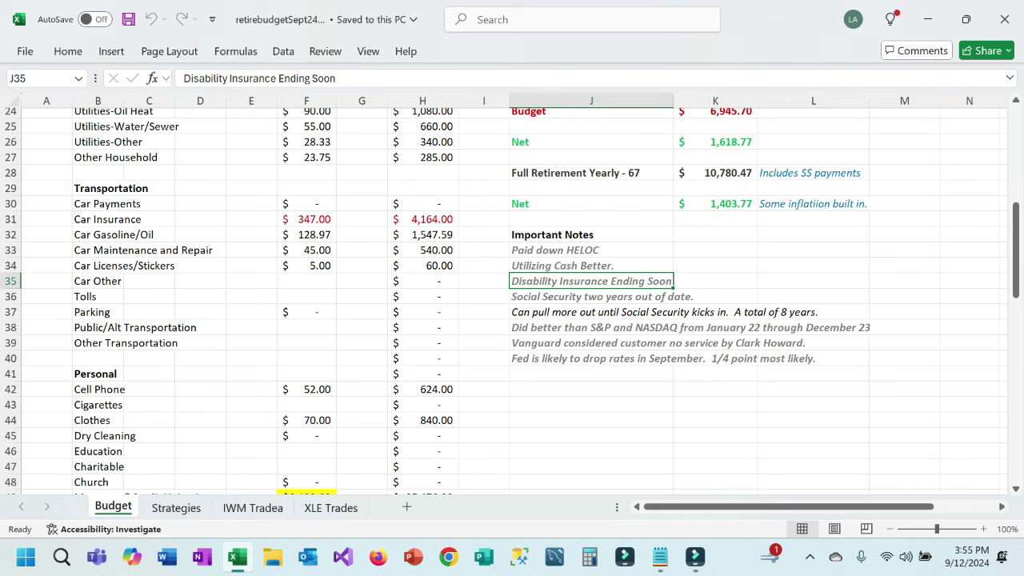
{"action": "left_click", "coordinate": [668, 297]}
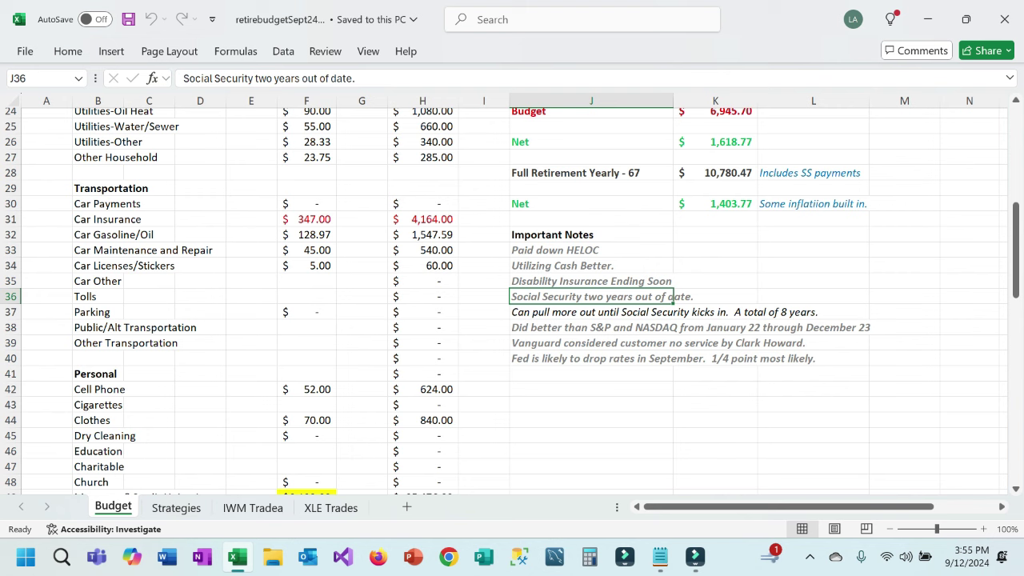
{"action": "left_click", "coordinate": [672, 312]}
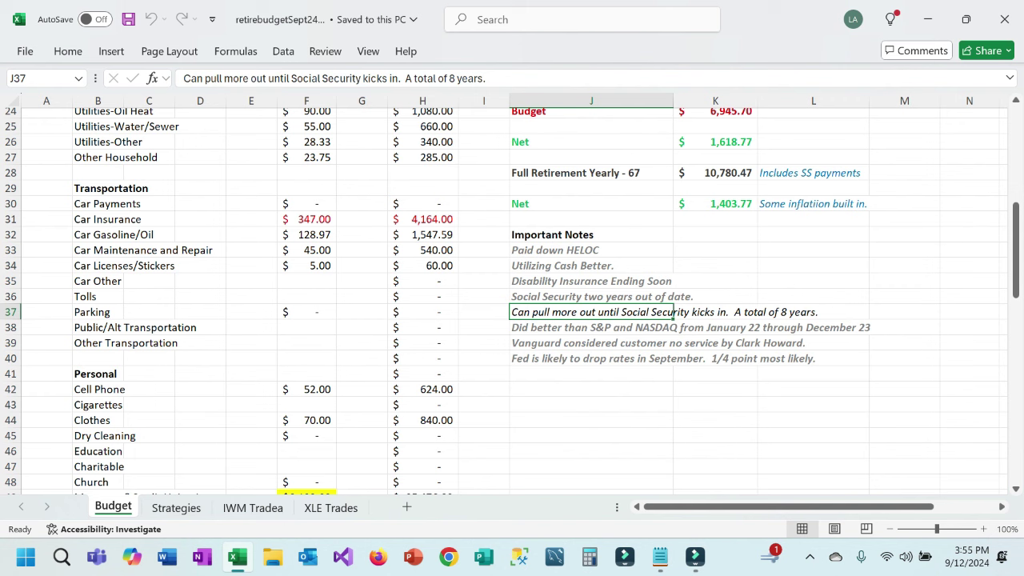
{"action": "left_click", "coordinate": [591, 328]}
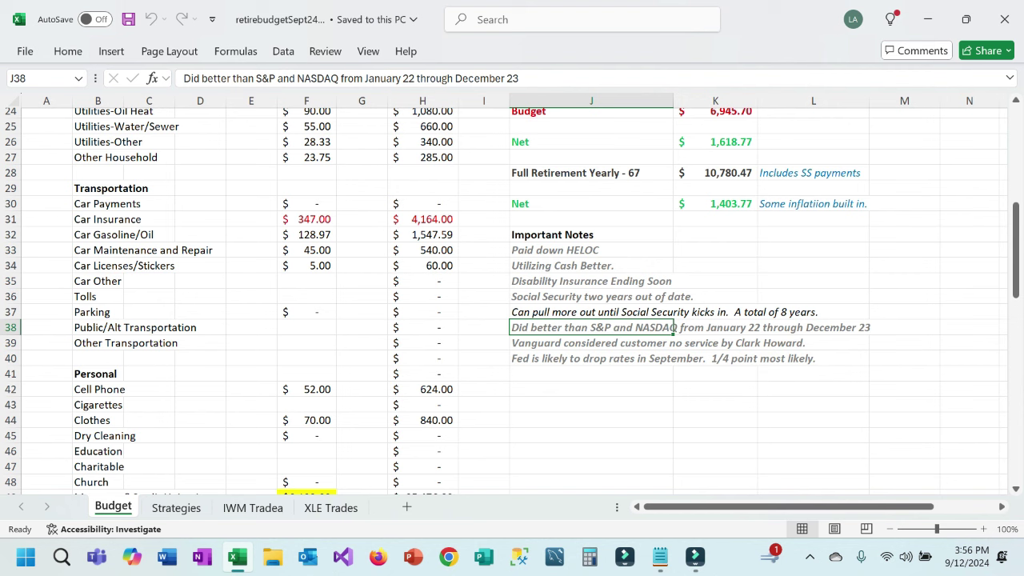
- Read the last two Important Notes, on Vanguard's customer service and the expected September Fed rate drop
{"action": "left_click", "coordinate": [591, 343]}
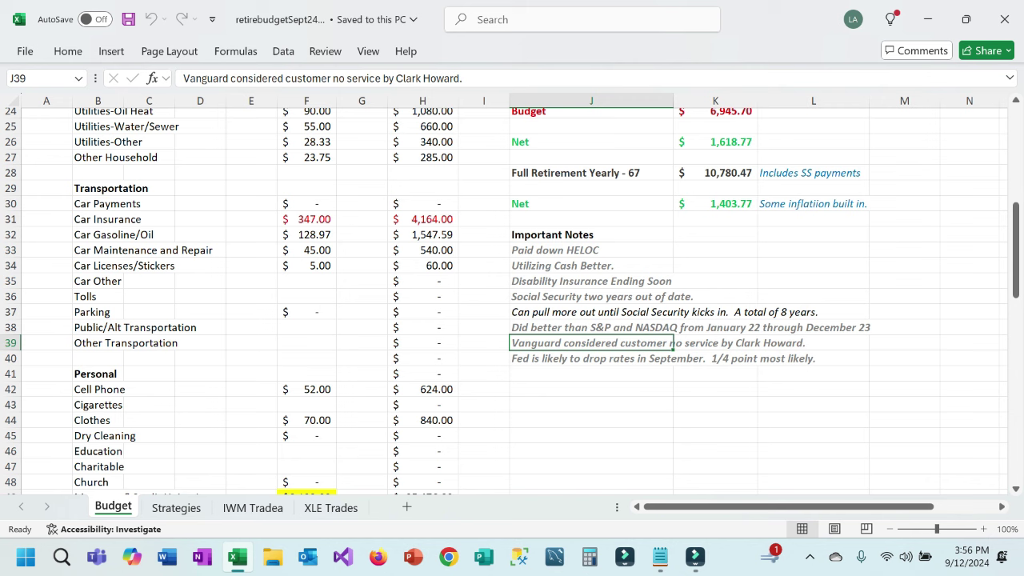
{"action": "left_click", "coordinate": [591, 358]}
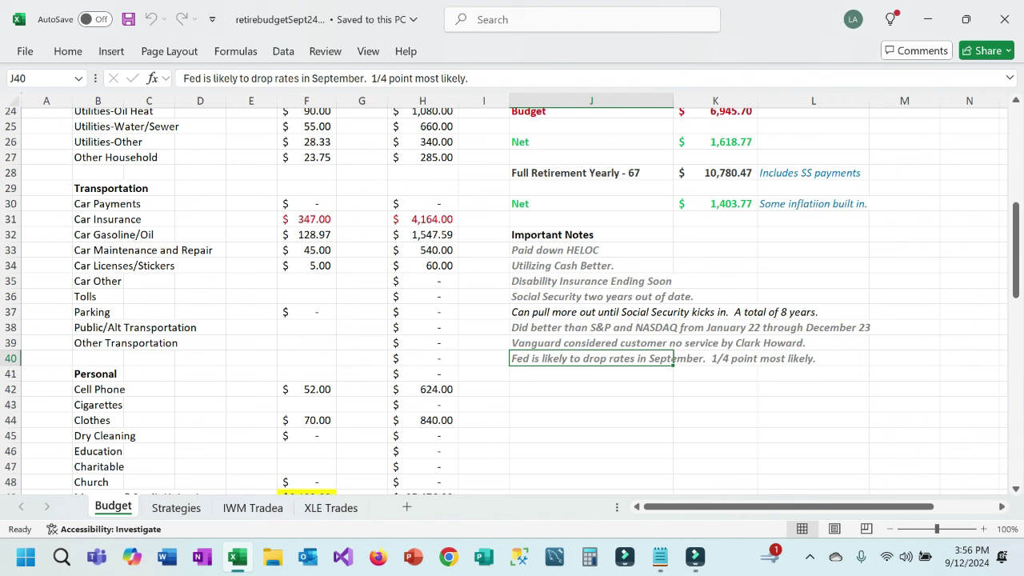
{"action": "left_click", "coordinate": [591, 343]}
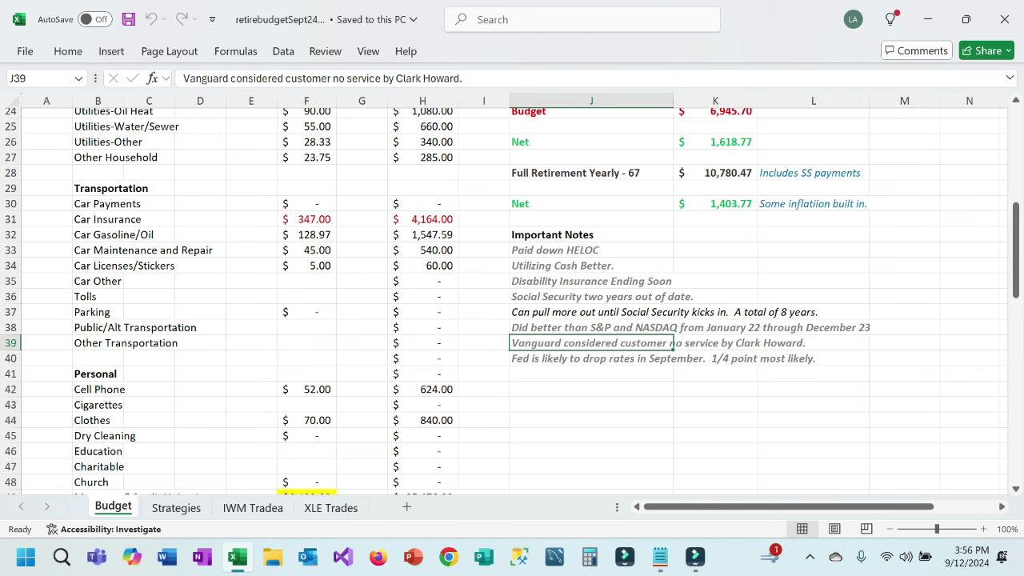
{"action": "left_click", "coordinate": [591, 358]}
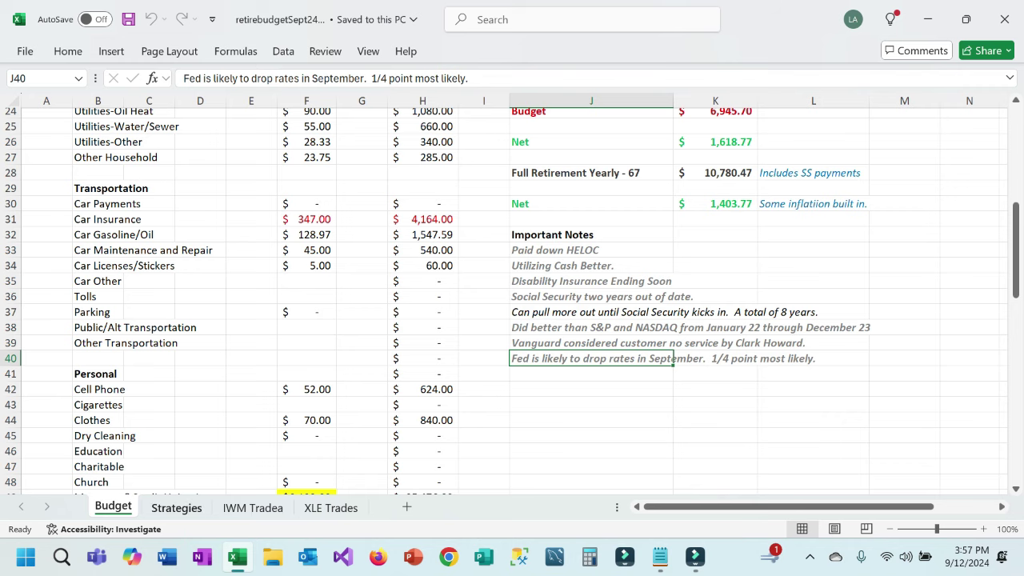
- Open the Strategies sheet and review the strategy abbreviation key plus the 52 Week Range and % Cash headings
{"action": "left_click", "coordinate": [176, 507]}
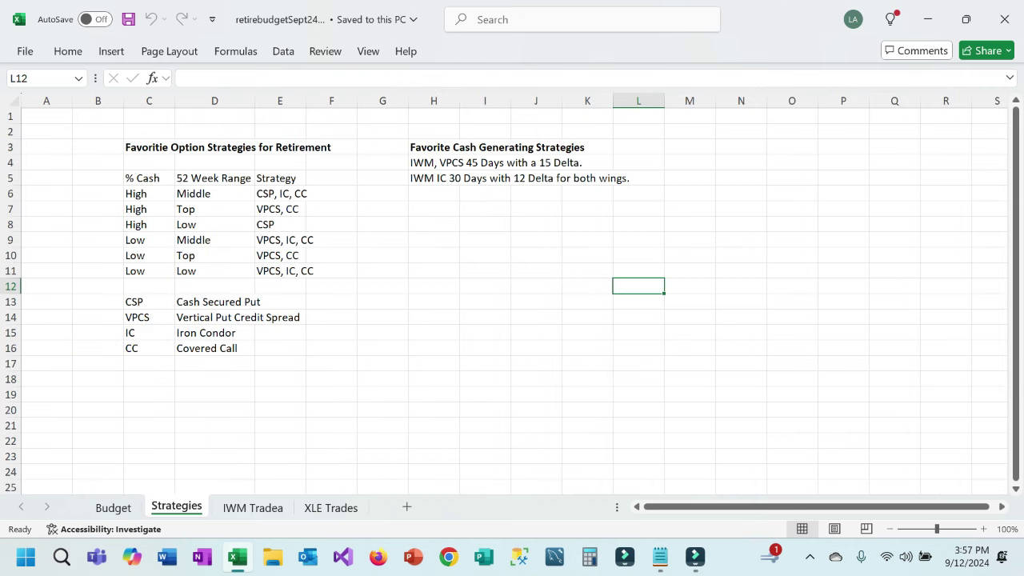
{"action": "left_click", "coordinate": [149, 302]}
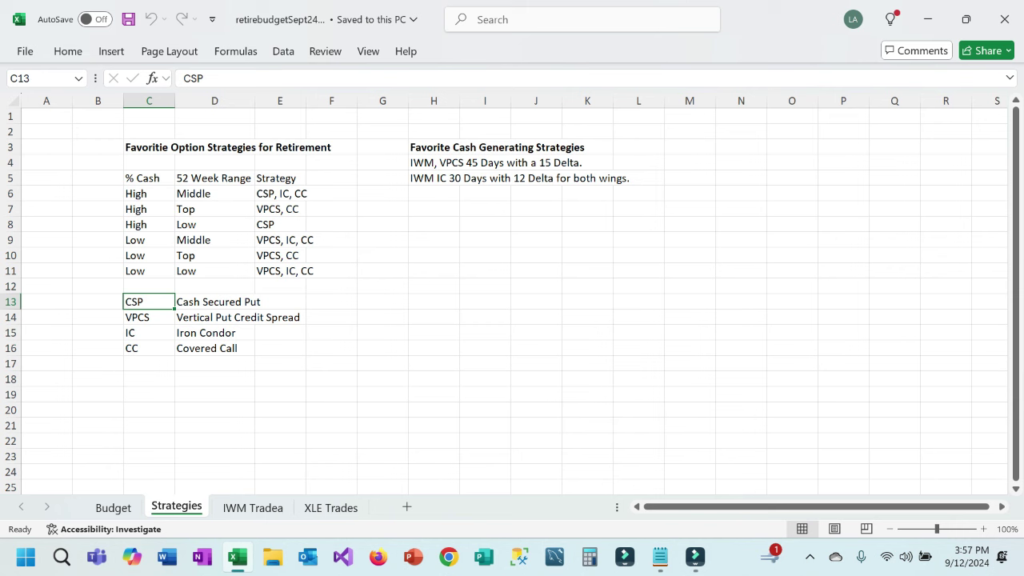
{"action": "left_click", "coordinate": [214, 178]}
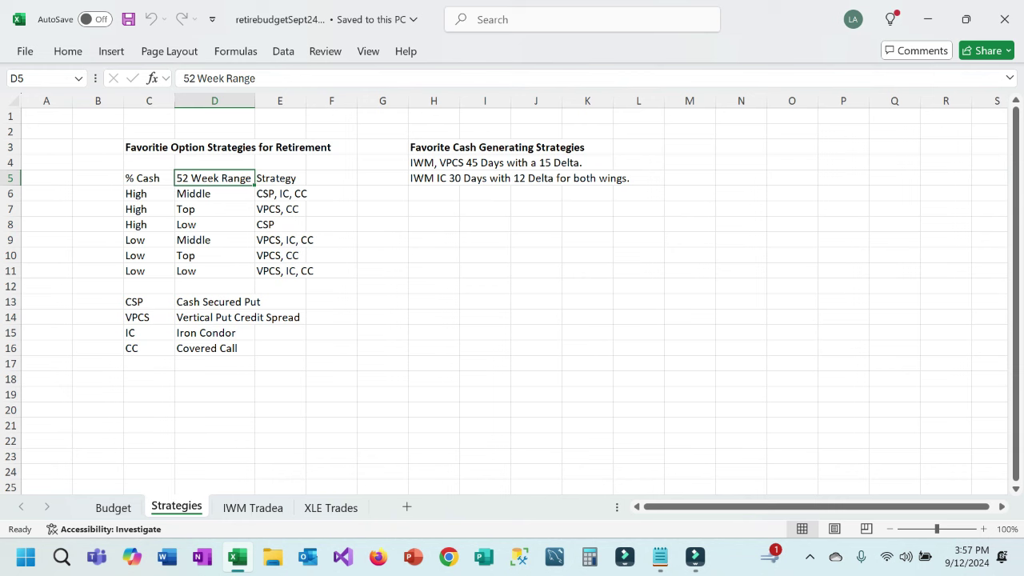
{"action": "left_click", "coordinate": [149, 179]}
- Examine the option strategies for each 52-week range under High cash, continuing to the Low cash, Middle range row
{"action": "left_click", "coordinate": [280, 194]}
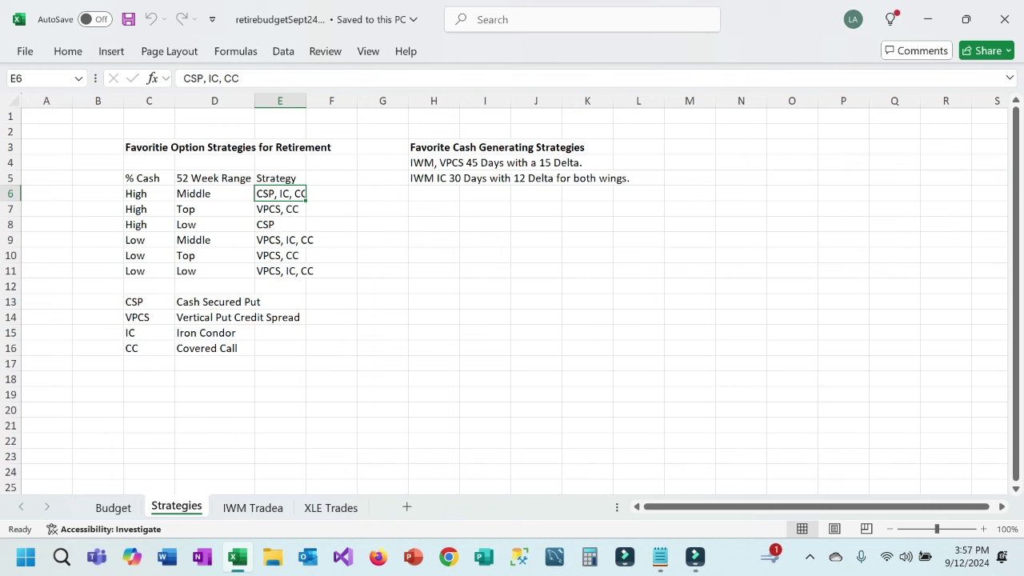
{"action": "left_click", "coordinate": [215, 209]}
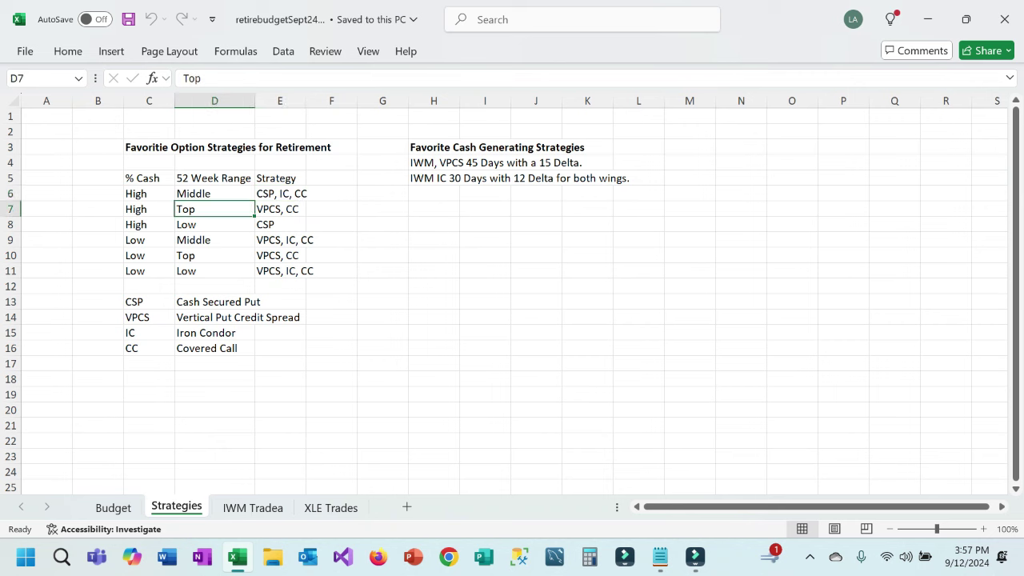
{"action": "left_click", "coordinate": [280, 209]}
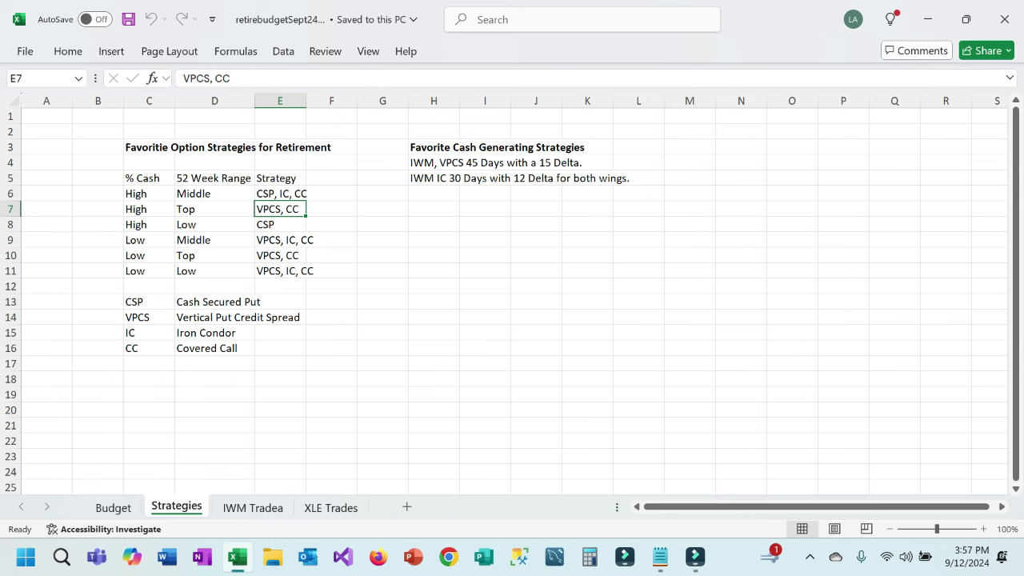
{"action": "left_click", "coordinate": [214, 225]}
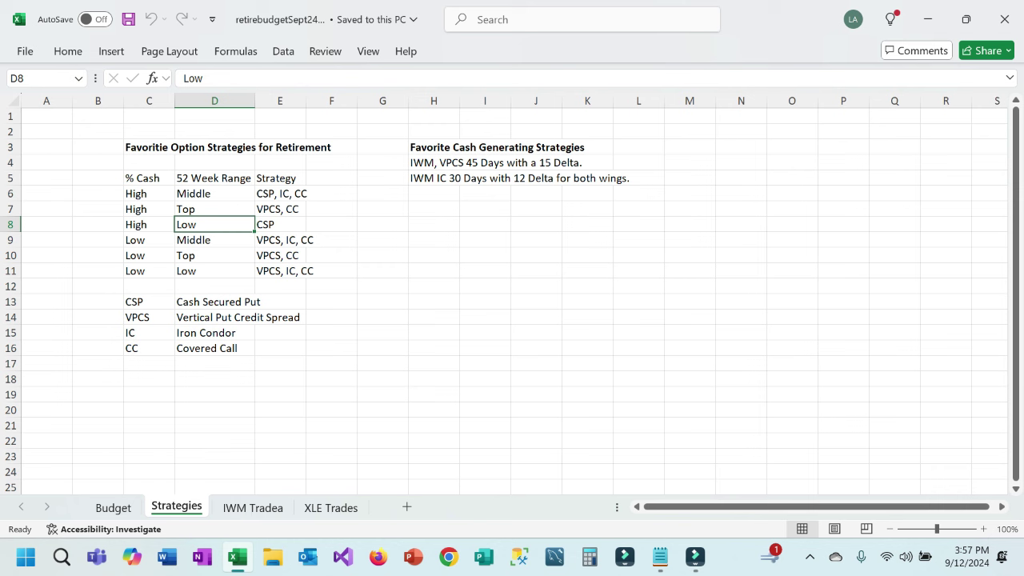
{"action": "left_click", "coordinate": [280, 225]}
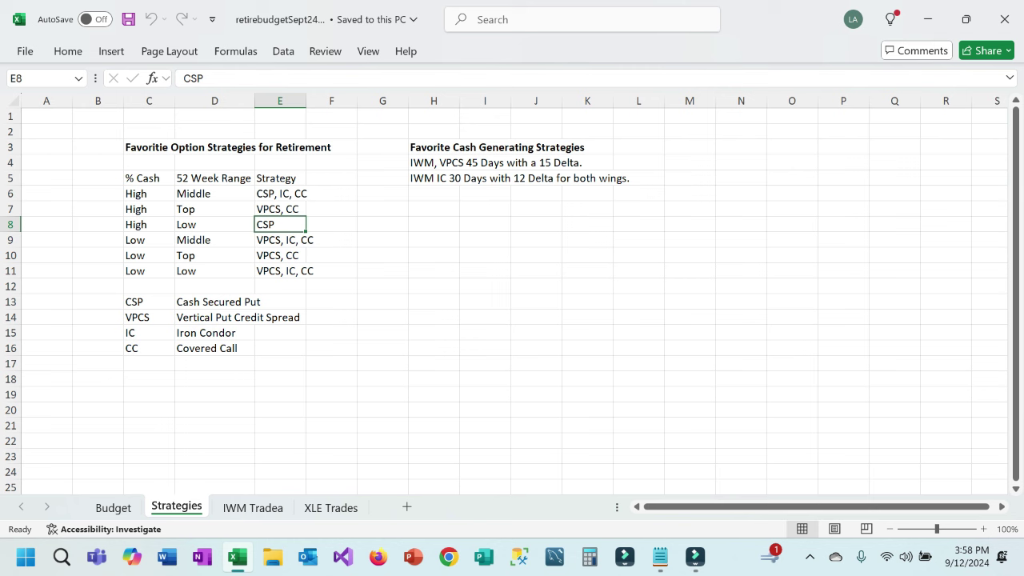
{"action": "left_click", "coordinate": [214, 240]}
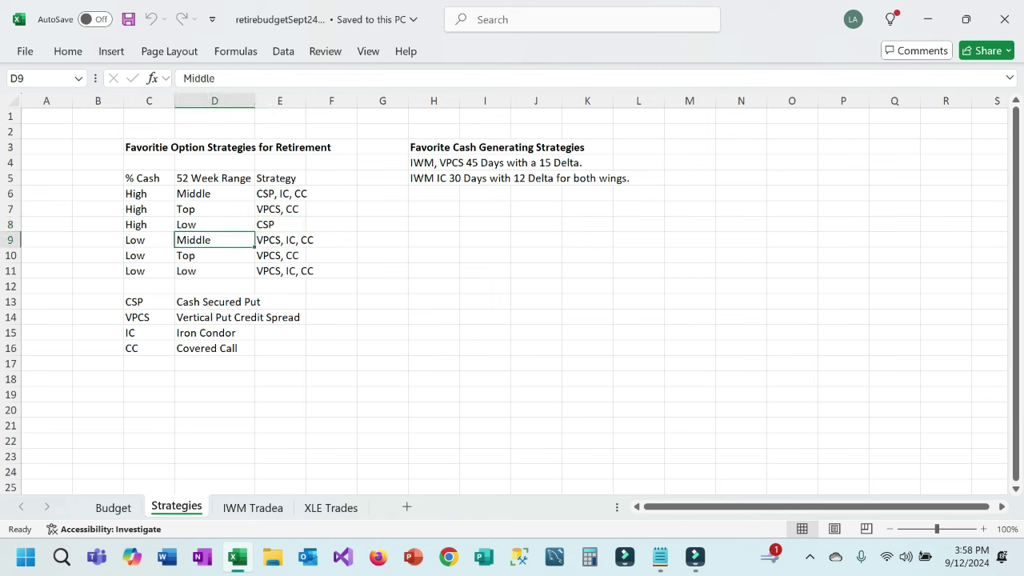